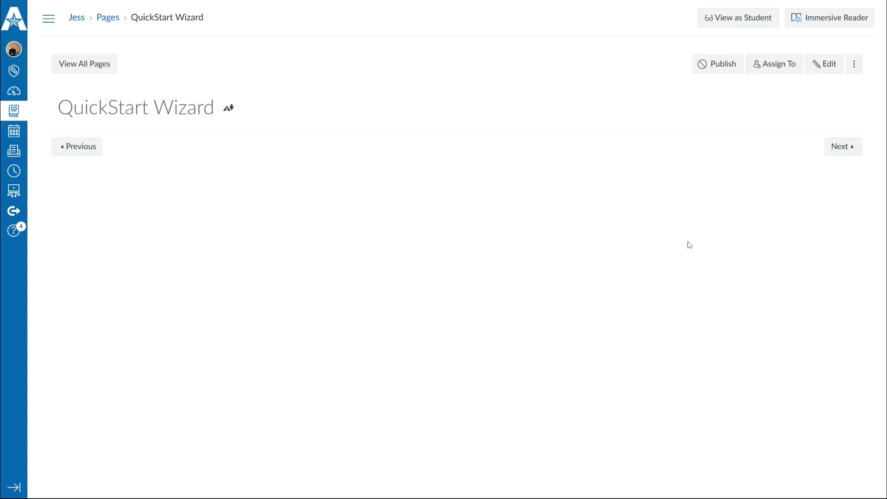
Step: Open the QuickStart Wizard page for editing and launch the DesignPLUS QuickStart Wizard to compare its Blocks and Templates categories
left_click(835, 72)
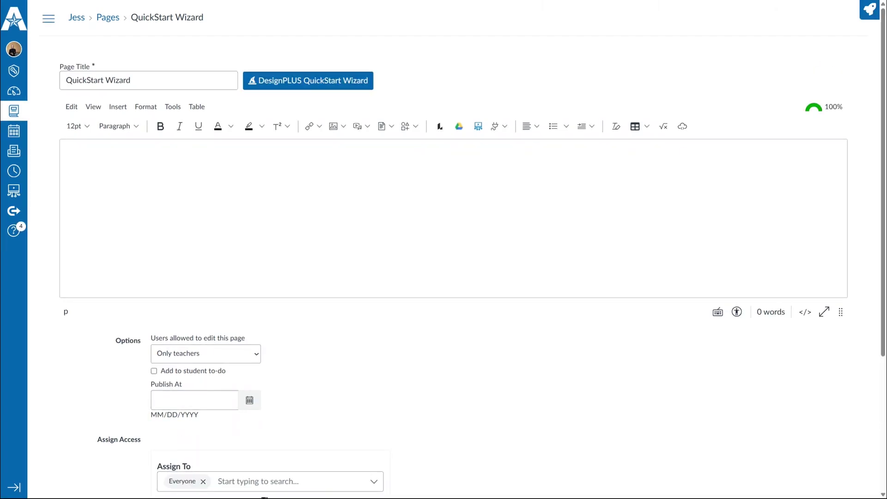
left_click(300, 88)
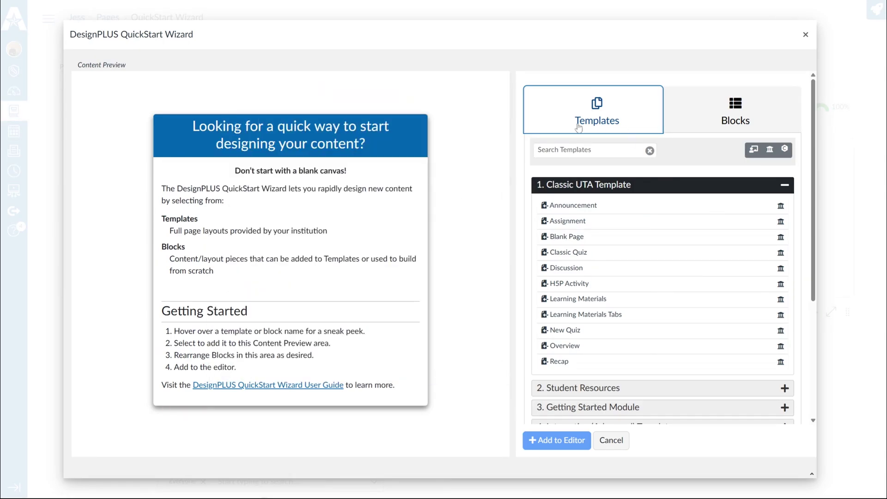
left_click(738, 107)
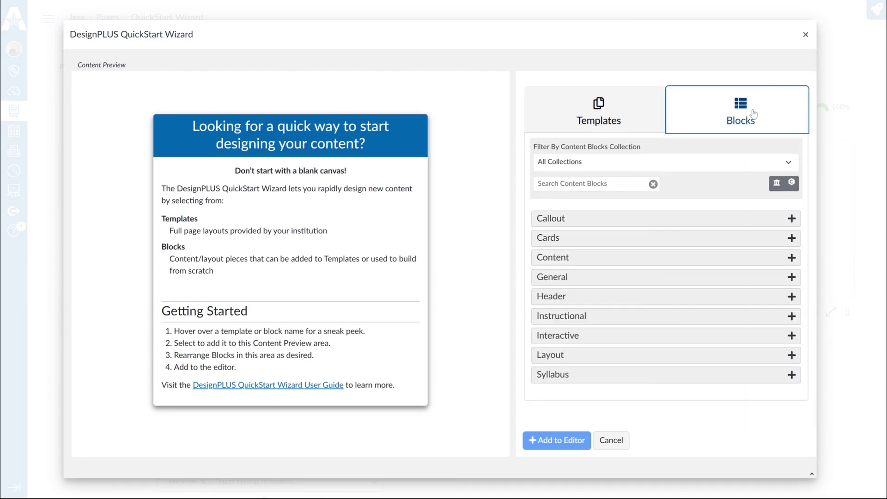
left_click(583, 105)
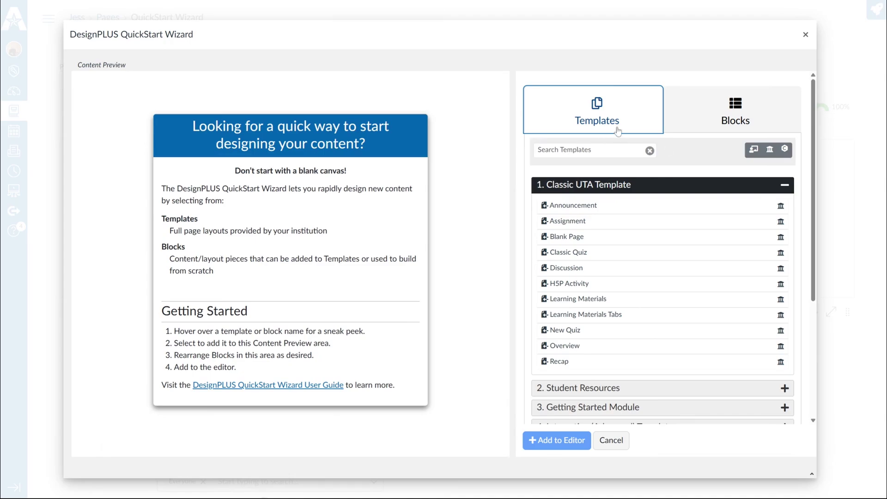
Step: Preview the Classic UTA Template layouts, including Assignment, Blank Page, Discussion, H5P Activity, Learning Materials, Learning Materials Tabs and Recap
left_click(814, 111)
left_click_drag(813, 110, 809, 164)
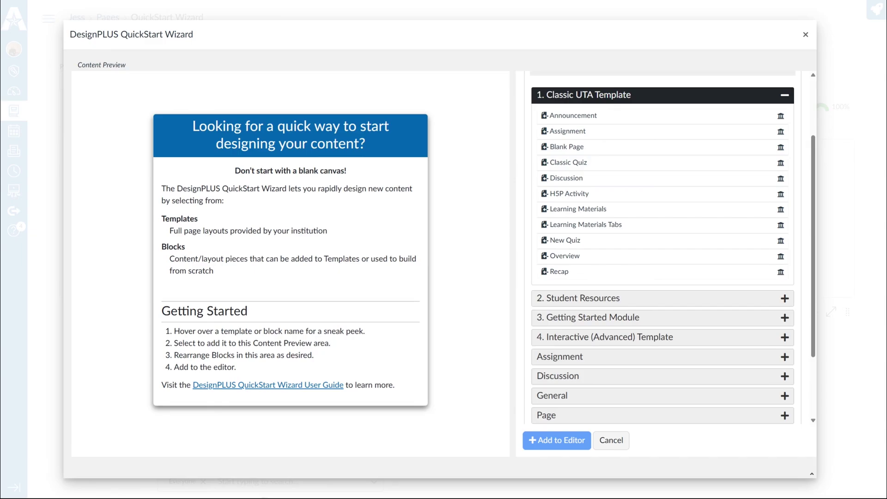
mouse_move(575, 132)
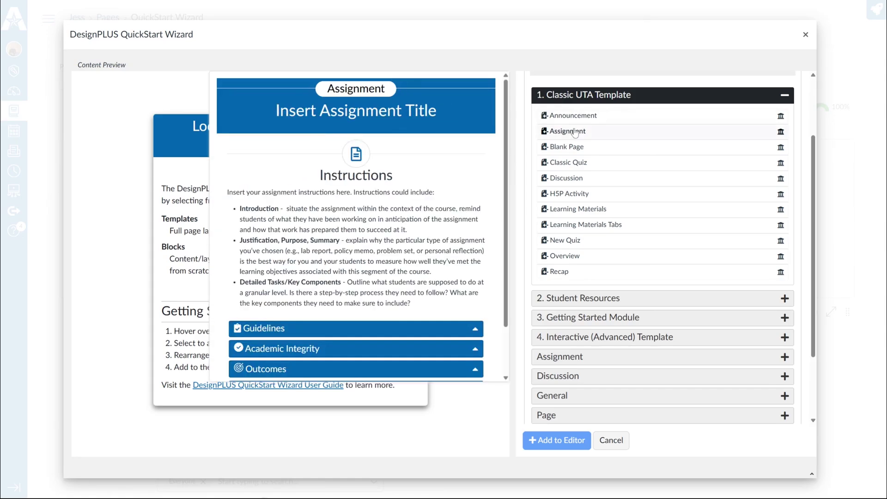
mouse_move(579, 147)
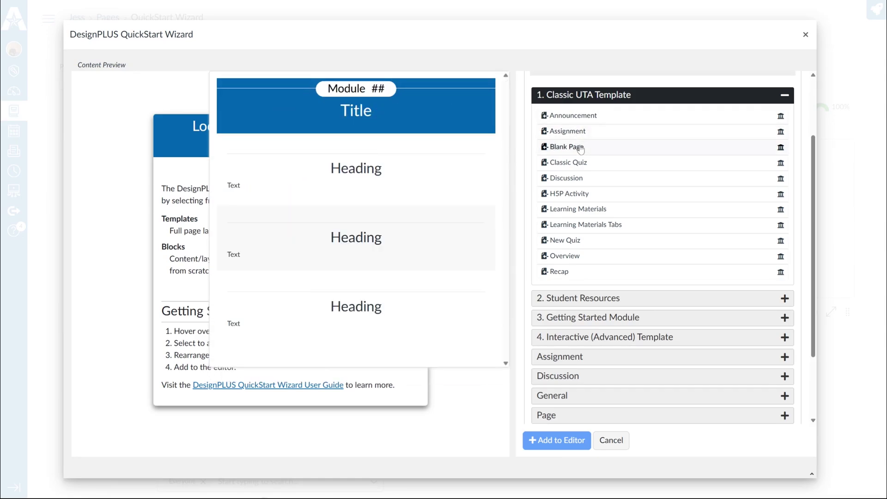
mouse_move(592, 180)
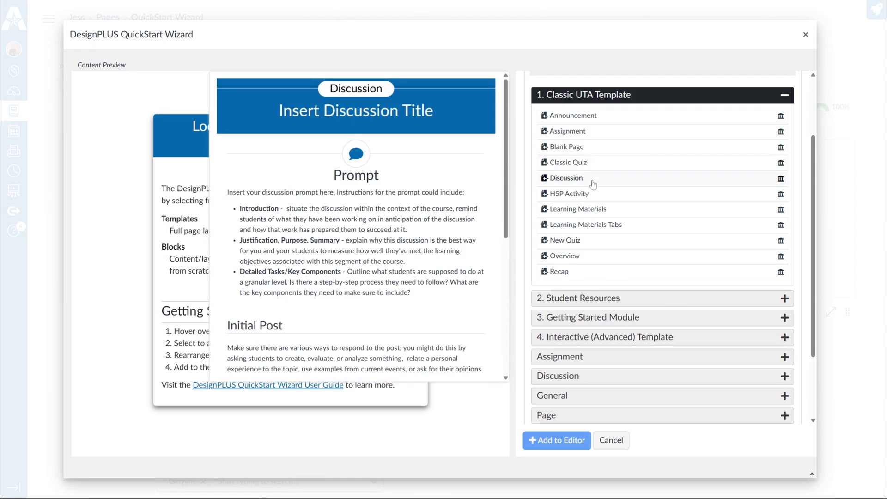
mouse_move(604, 196)
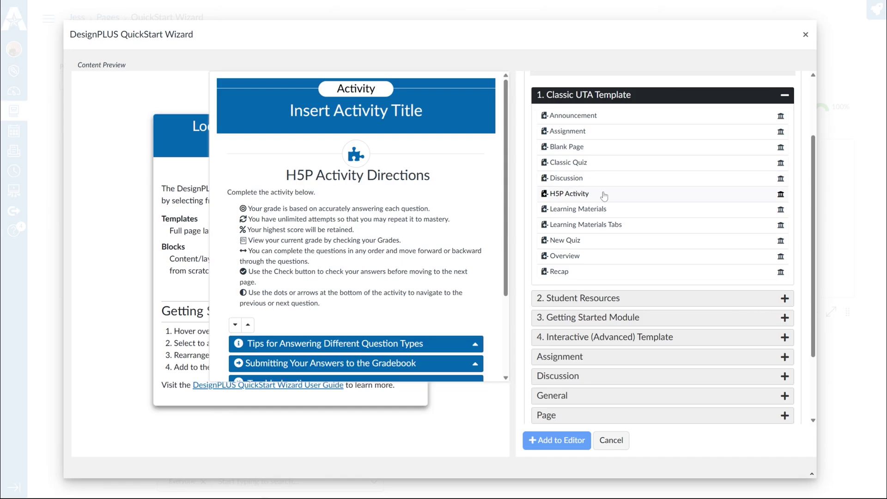
mouse_move(609, 211)
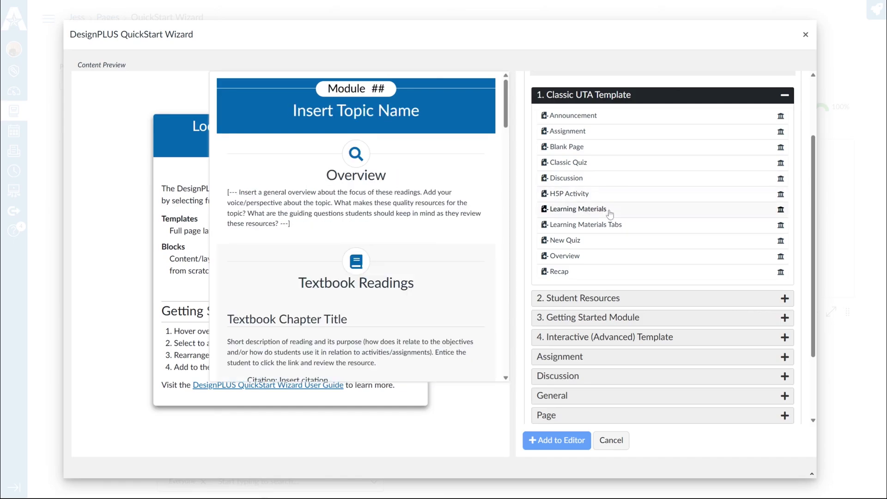
mouse_move(617, 230)
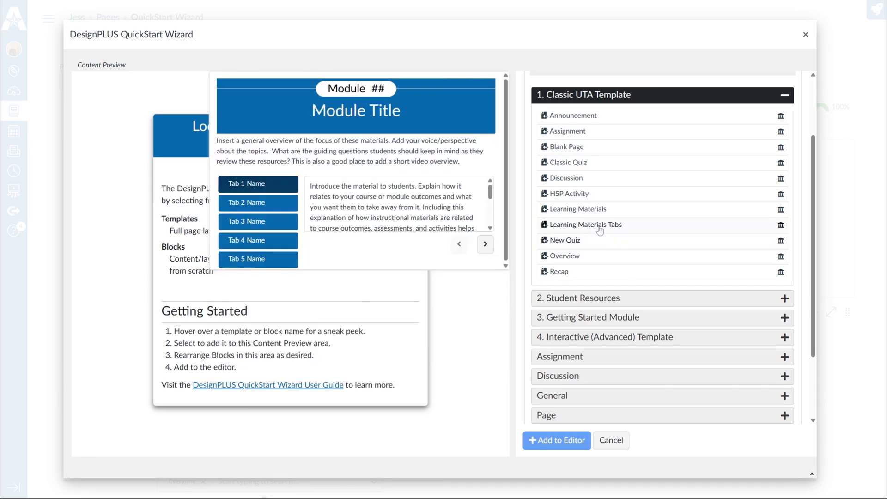
mouse_move(611, 261)
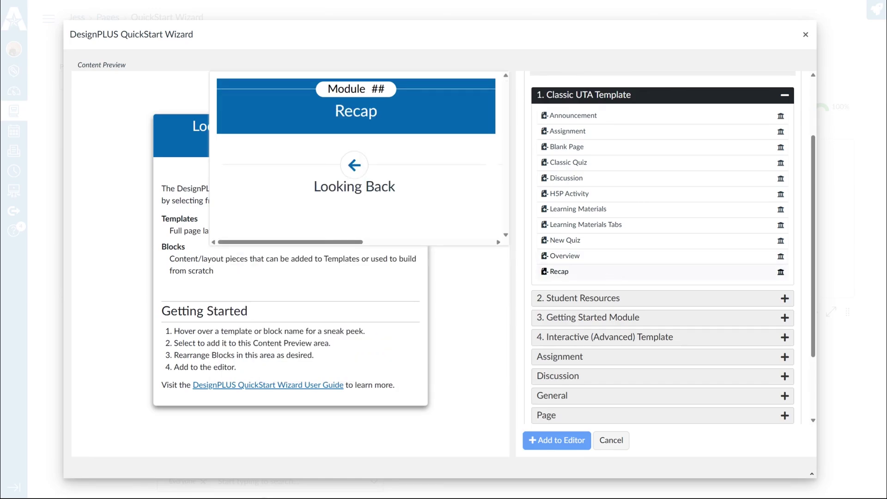
Step: Preview the Student Resources templates, such as CSE Format, Reading Journal Articles and Using Canvas Studio for Videos
left_click(620, 299)
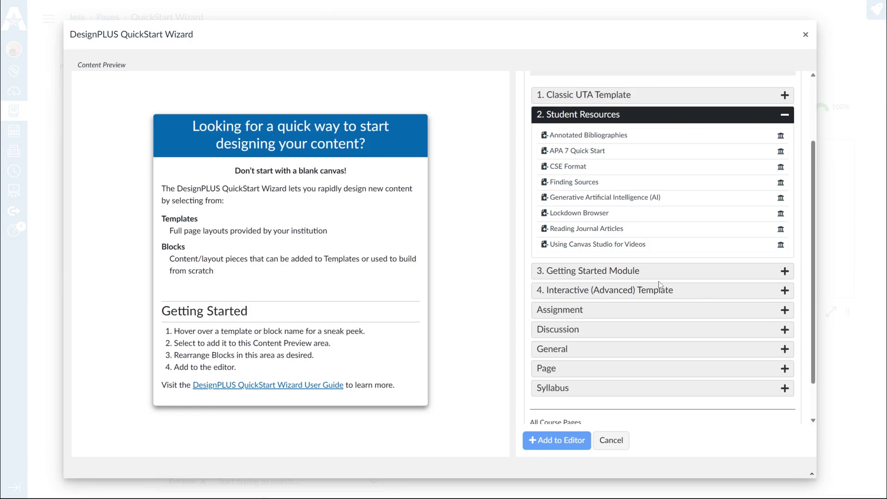
mouse_move(621, 153)
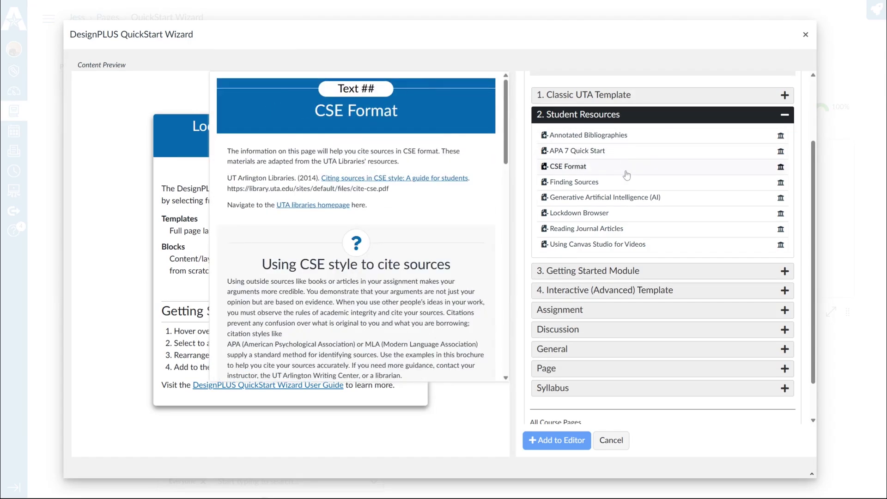
mouse_move(630, 189)
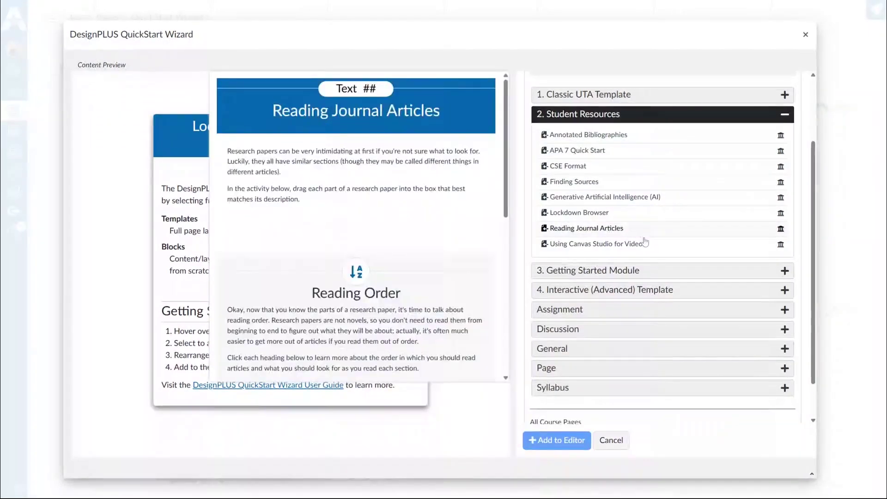
mouse_move(674, 253)
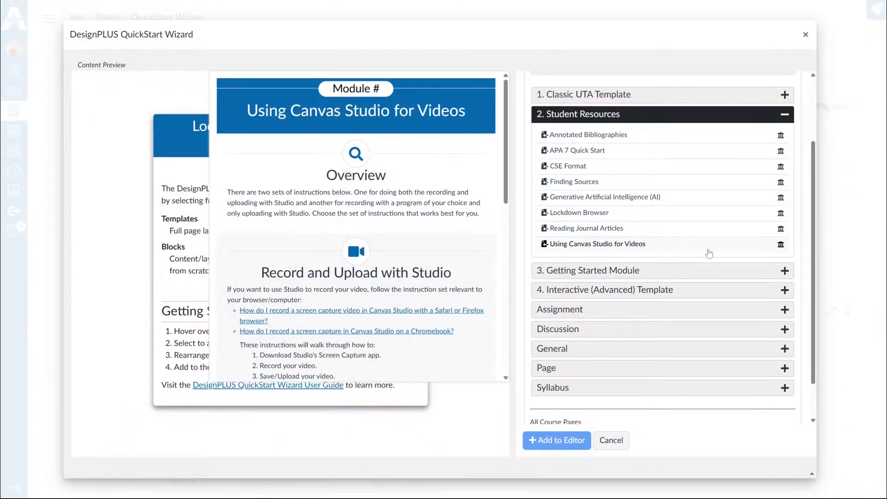
mouse_move(665, 238)
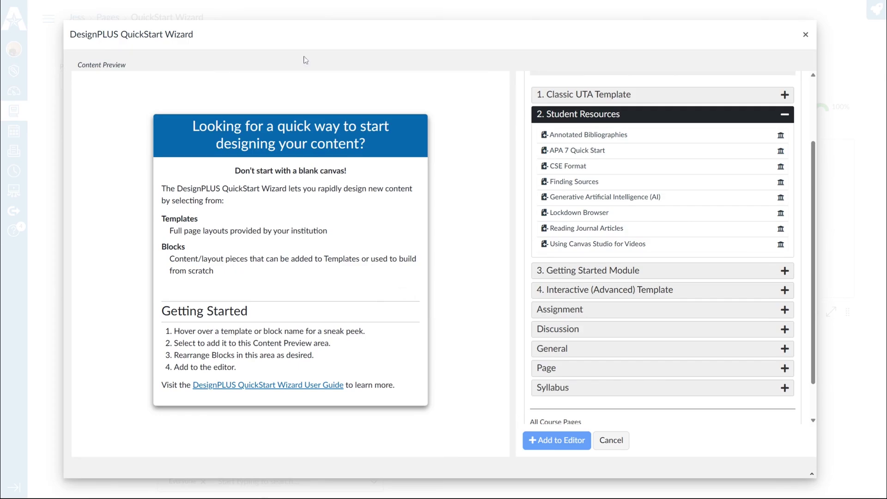
Step: Load the About this Course template from the Getting Started Module category into the content preview
left_click(648, 272)
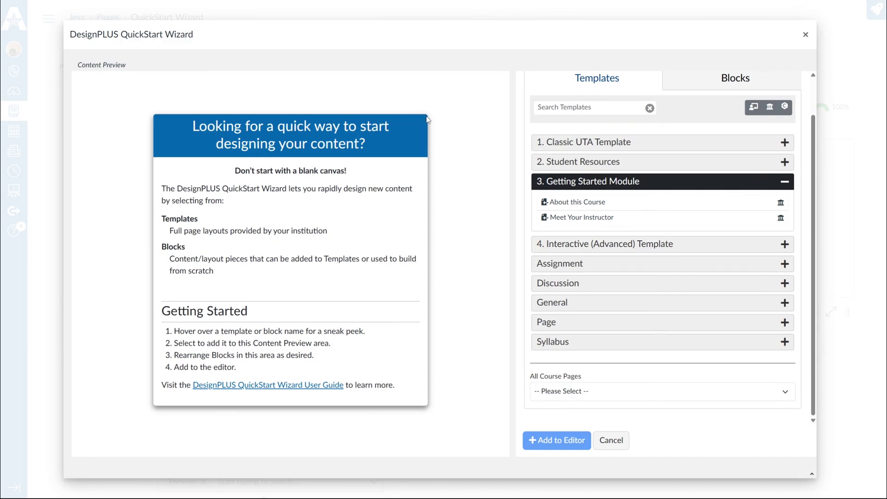
mouse_move(575, 205)
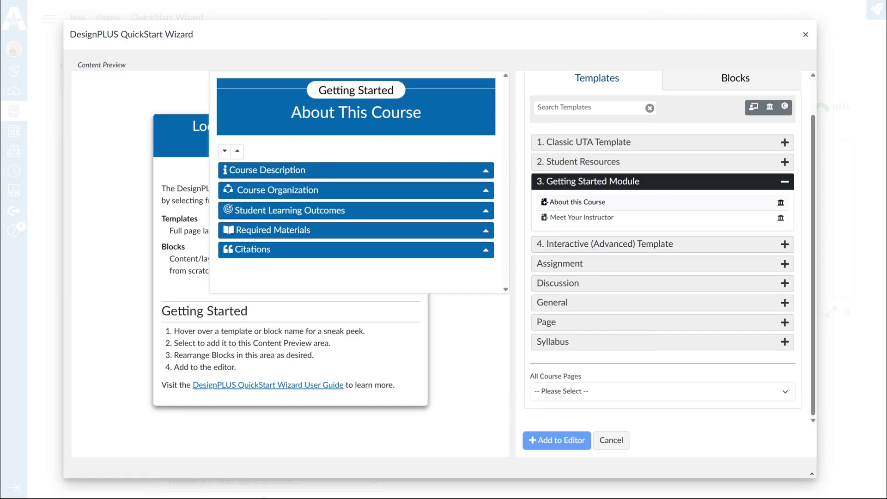
left_click(575, 203)
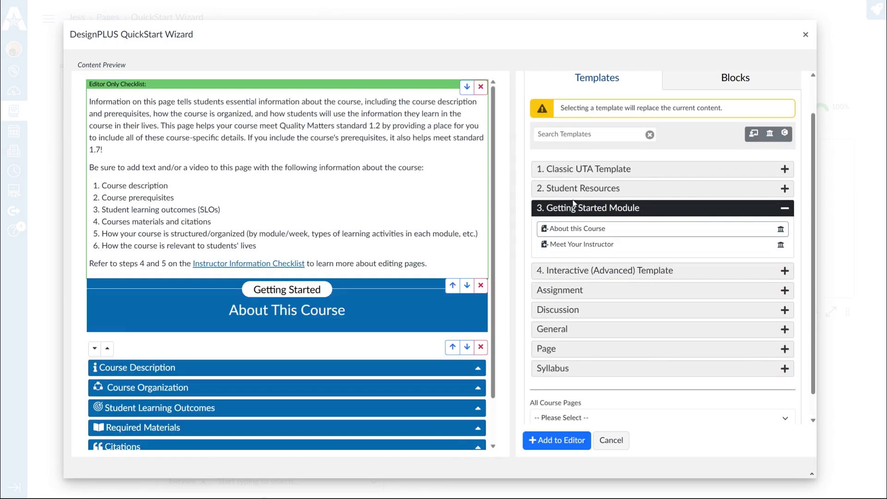
scroll(400, 270, "down", 1)
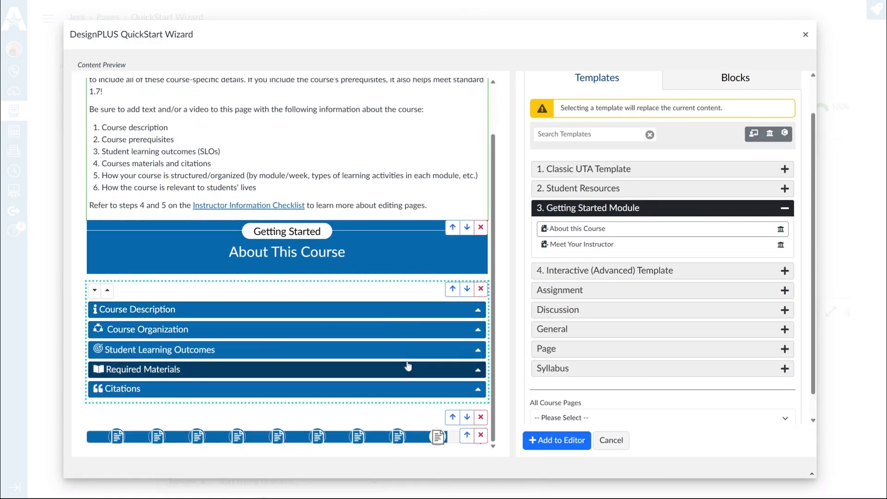
Step: Expand the Course Description, Course Organization, Student Learning Outcomes and Required Materials sections in the preview and review their placeholder content
left_click(427, 318)
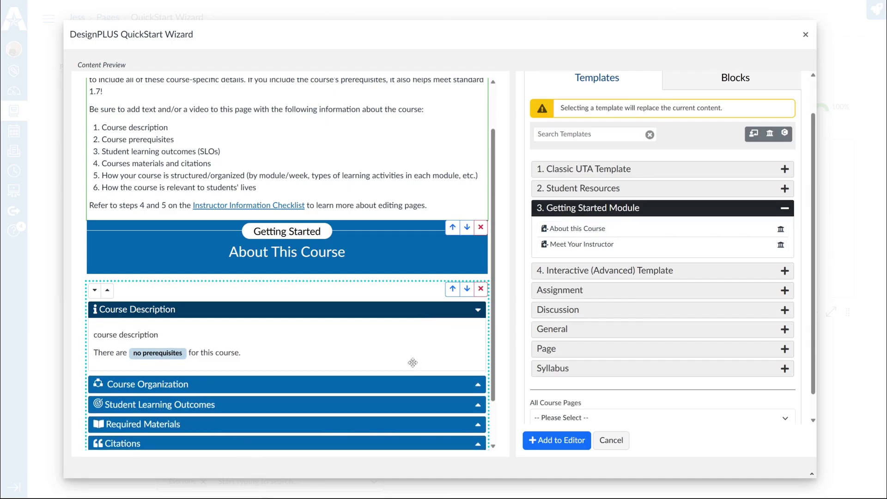
scroll(411, 362, "down", 1)
left_click(373, 329)
scroll(374, 376, "down", 1)
left_click(332, 351)
scroll(325, 393, "down", 1)
left_click(302, 376)
scroll(336, 353, "down", 2)
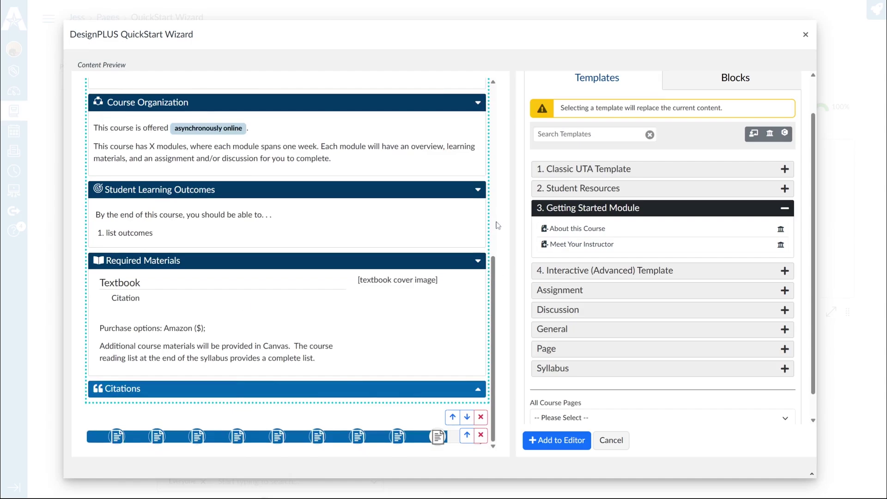
scroll(470, 295, "up", 6)
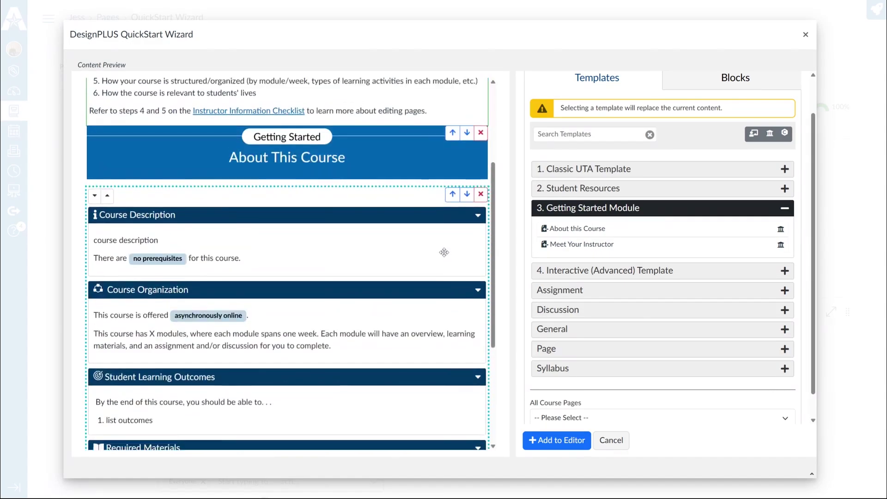
Step: Load the Meet Your Instructor template into the content preview and read through it to the course expectations section
left_click(575, 245)
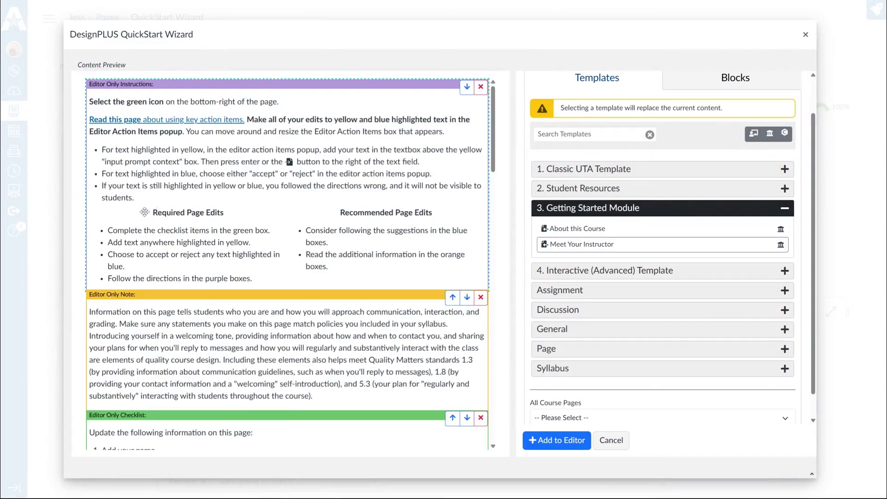
scroll(241, 278, "down", 8)
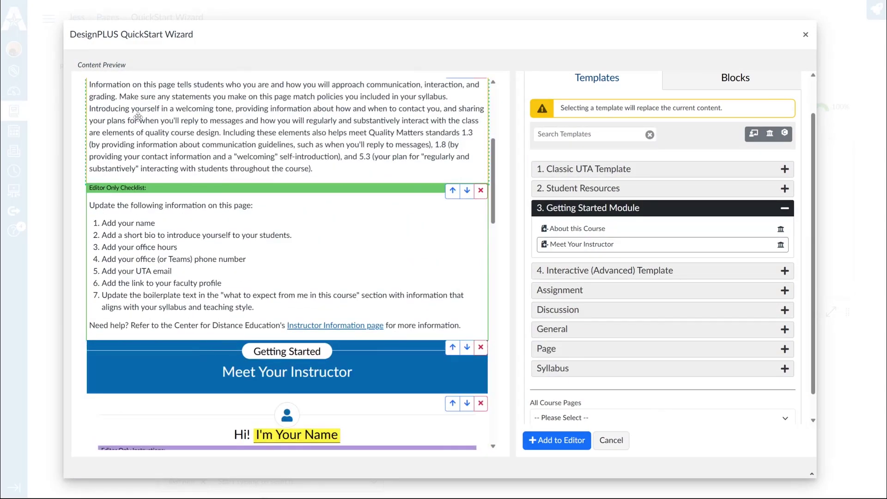
scroll(354, 350, "down", 2)
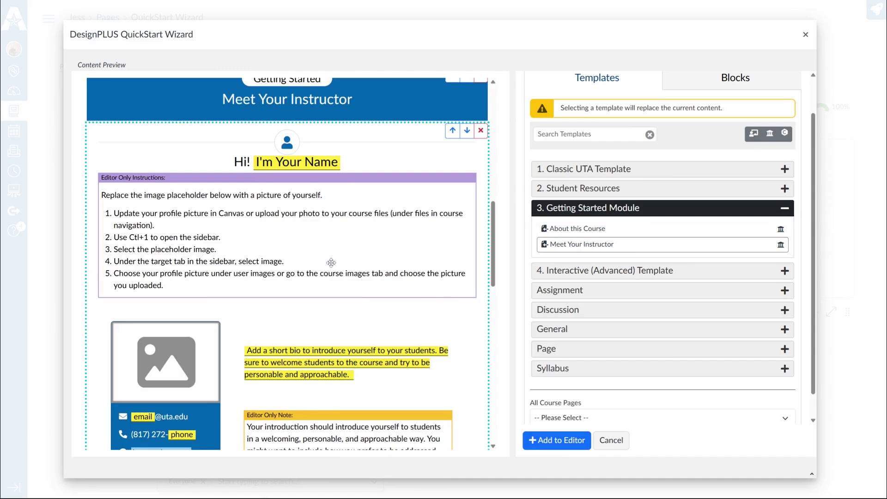
scroll(413, 294, "down", 3)
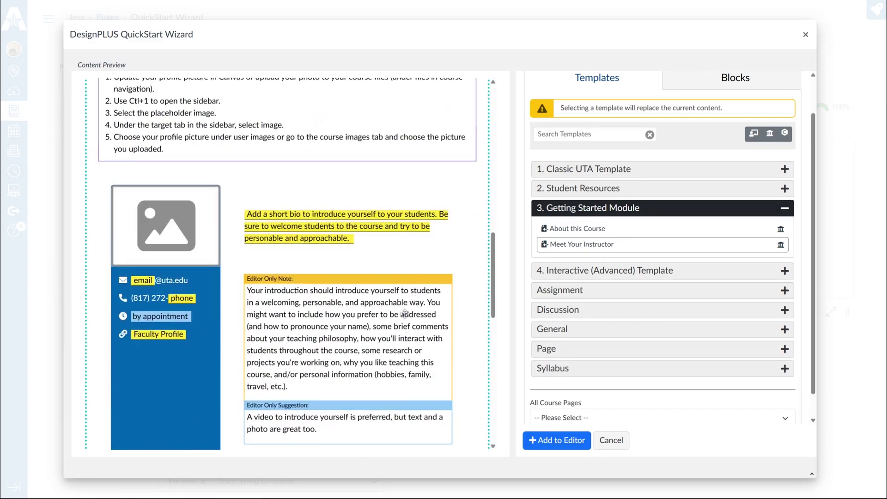
scroll(402, 323, "down", 3)
scroll(405, 272, "down", 6)
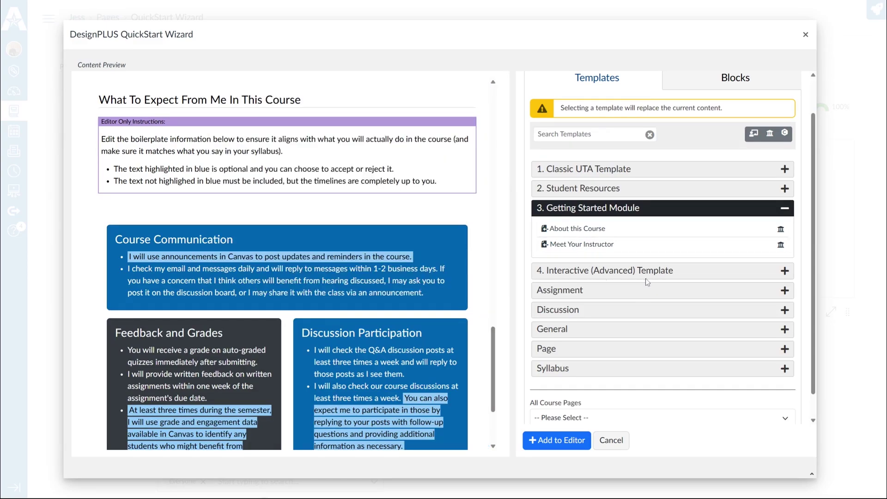
Step: Load the Overview Cards template from the Interactive (Advanced) Template category and flip its Module Objectives card to Course Outcomes
left_click(678, 275)
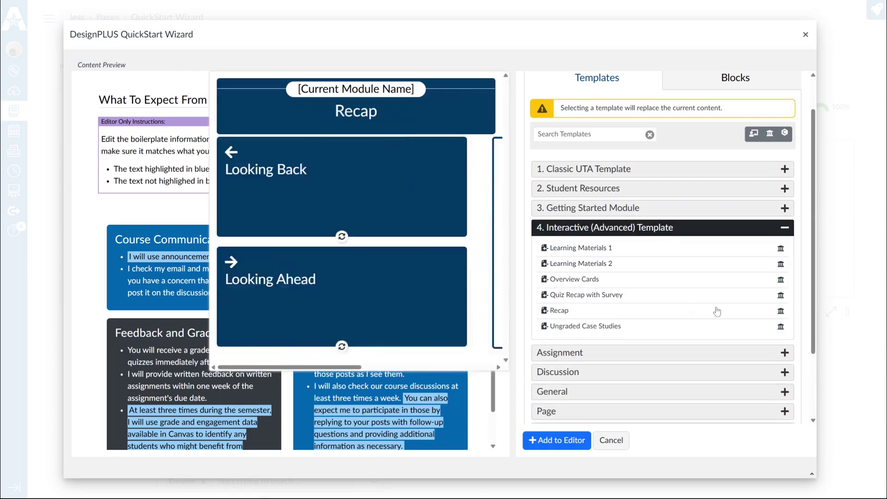
mouse_move(653, 251)
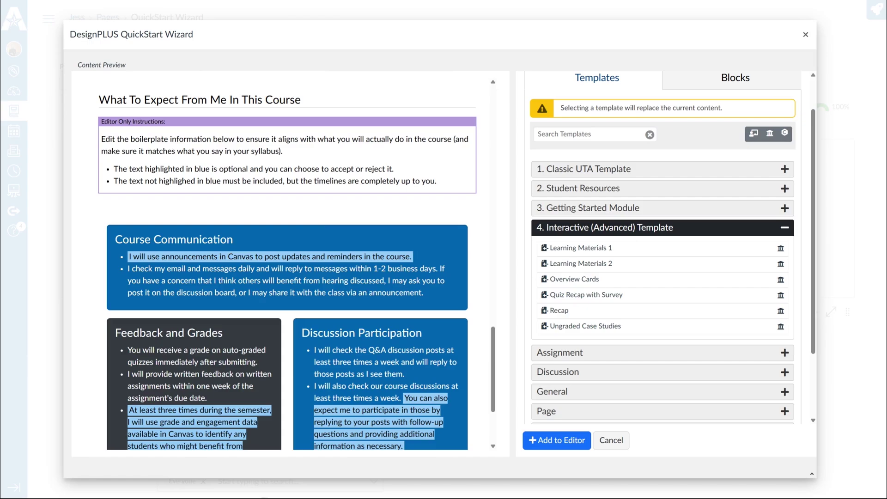
left_click(620, 285)
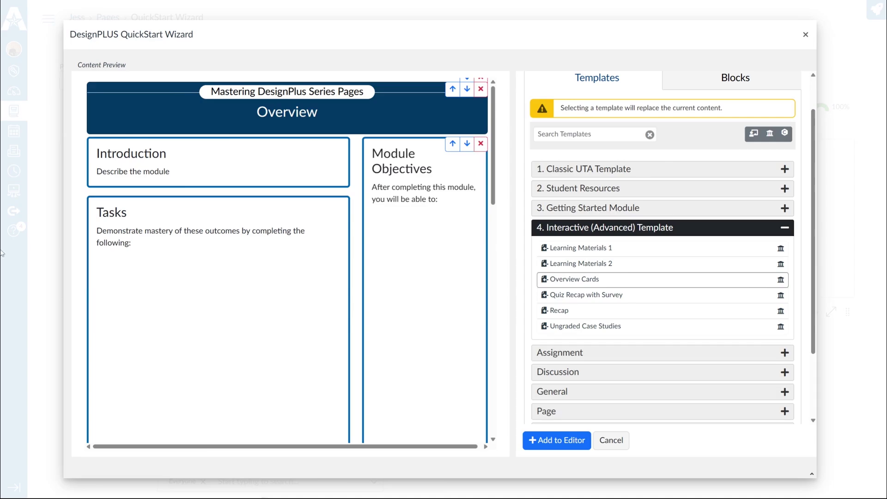
left_click(430, 222)
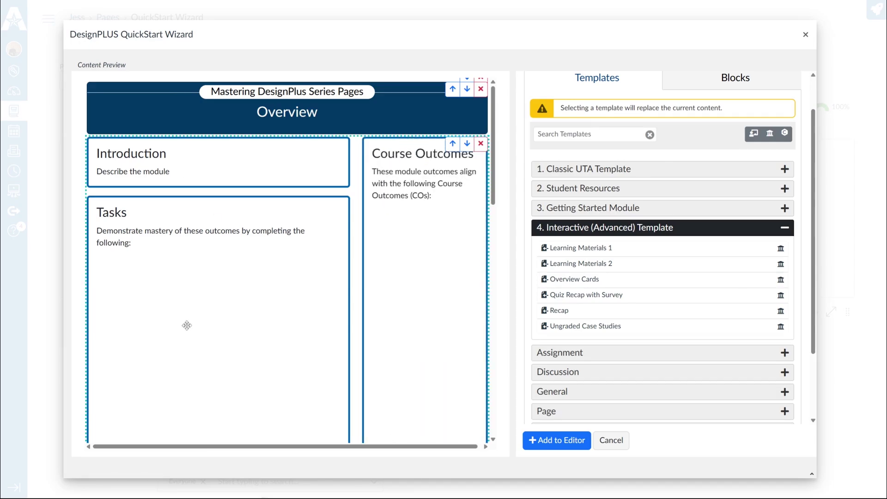
Step: Replace the content preview with the Learning Materials 2 template from the Interactive (Advanced) Template category
mouse_move(620, 270)
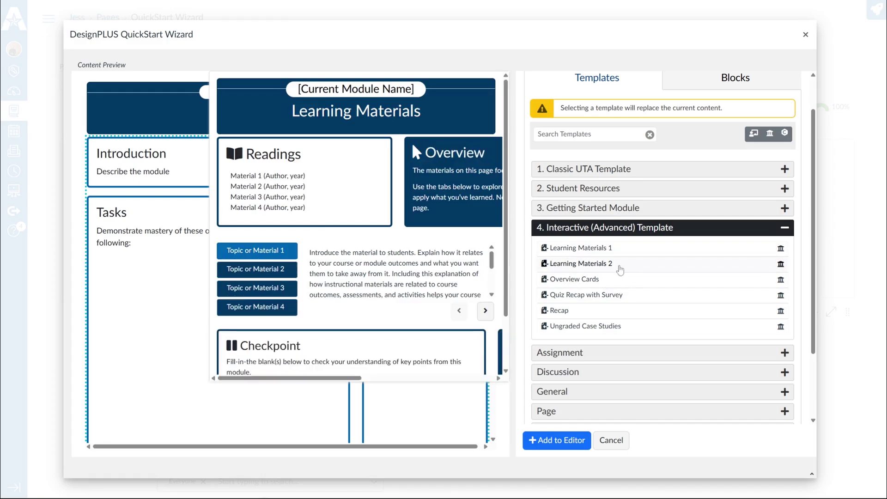
left_click(619, 267)
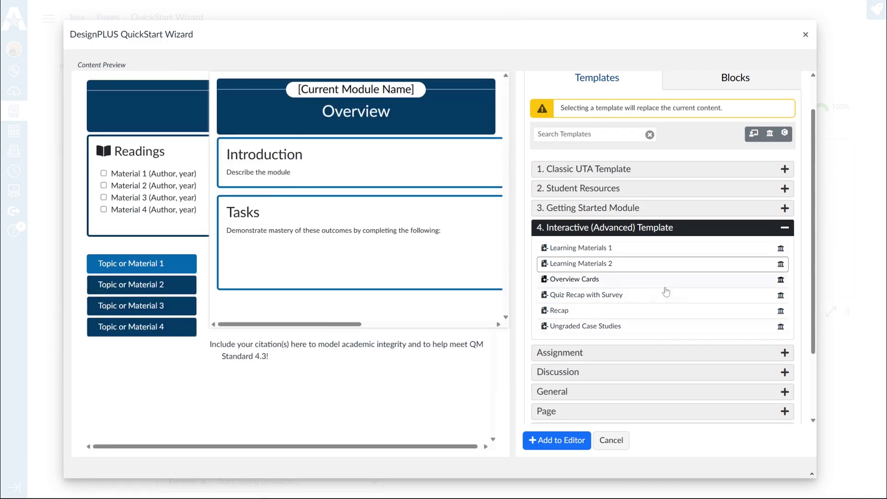
Step: Load the Learning Materials 1 template into the content preview and look through its Topic or Material 2, 3 and 4 tabs
left_click(649, 251)
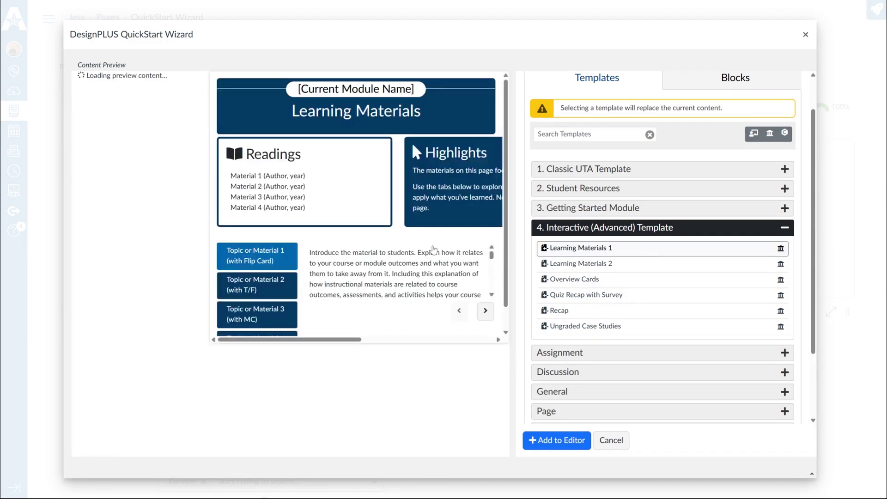
scroll(153, 190, "down", 3)
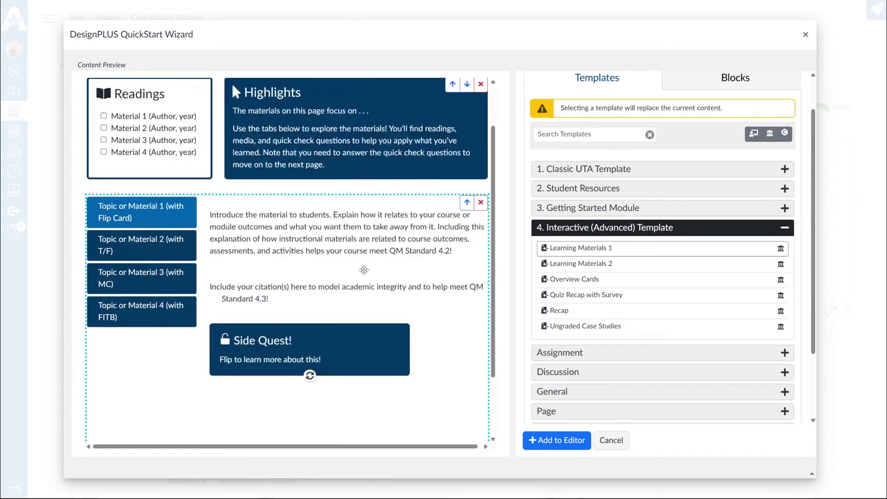
left_click(147, 180)
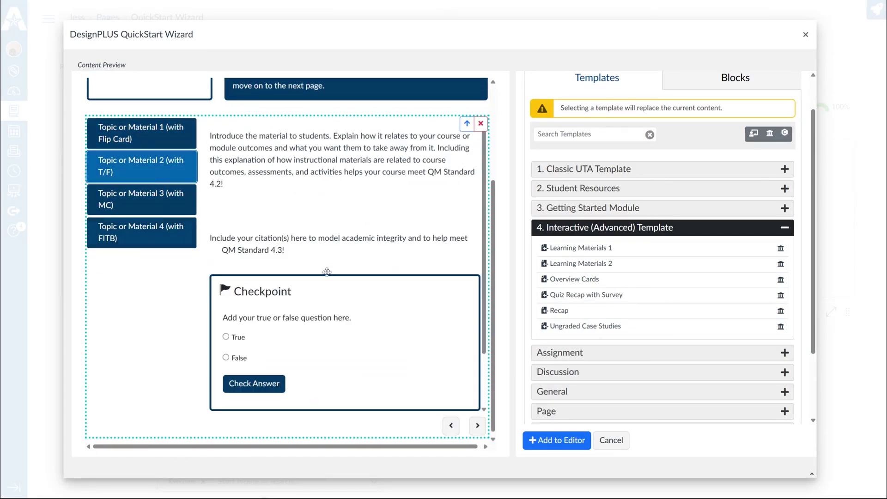
left_click(142, 203)
left_click(138, 241)
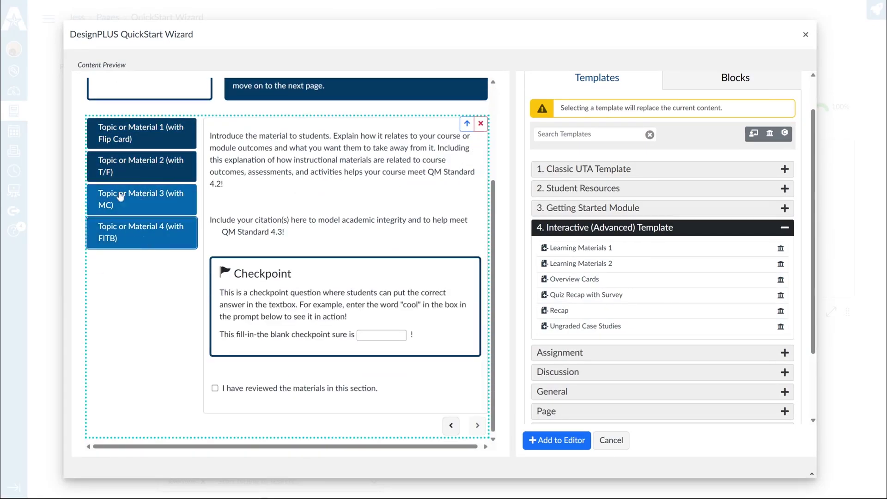
Step: Load the Learning Materials 2, Recap and Quiz Recap with Survey templates one after another into the content preview
left_click(606, 267)
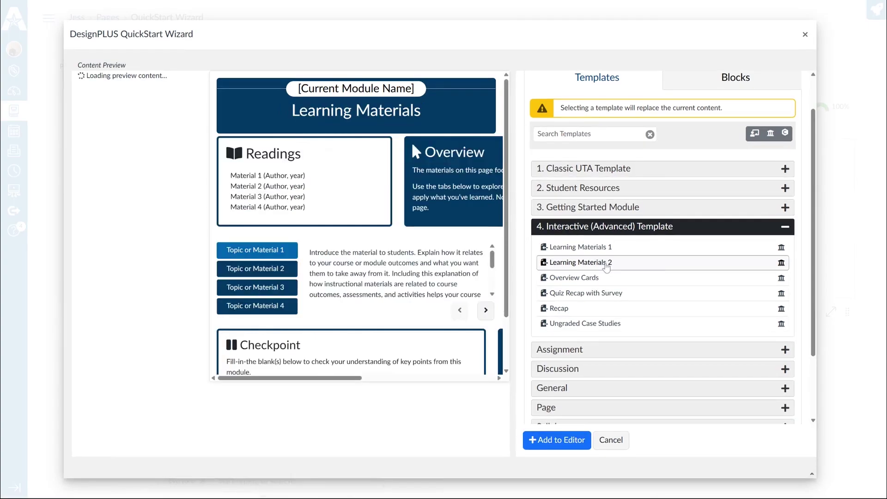
scroll(145, 382, "down", 2)
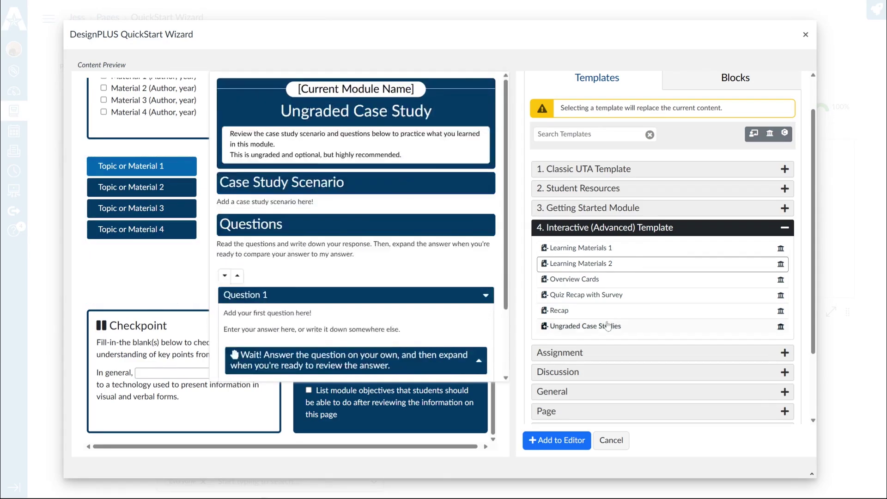
left_click(566, 315)
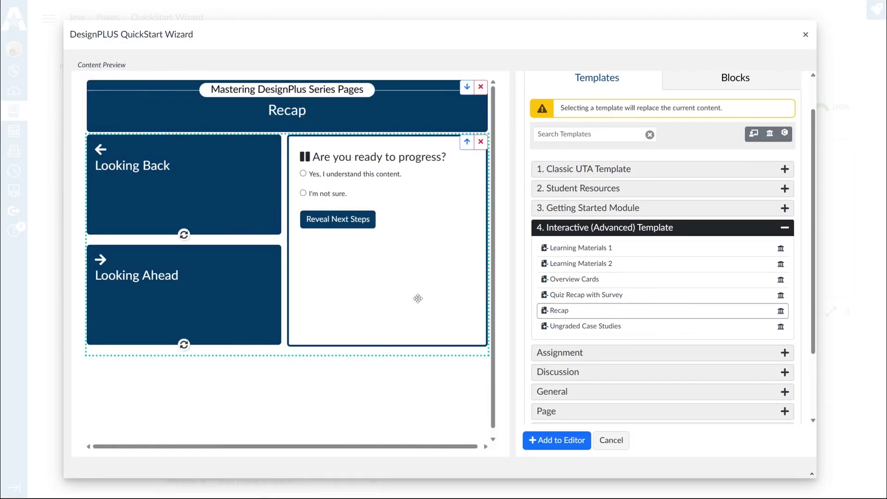
left_click(622, 299)
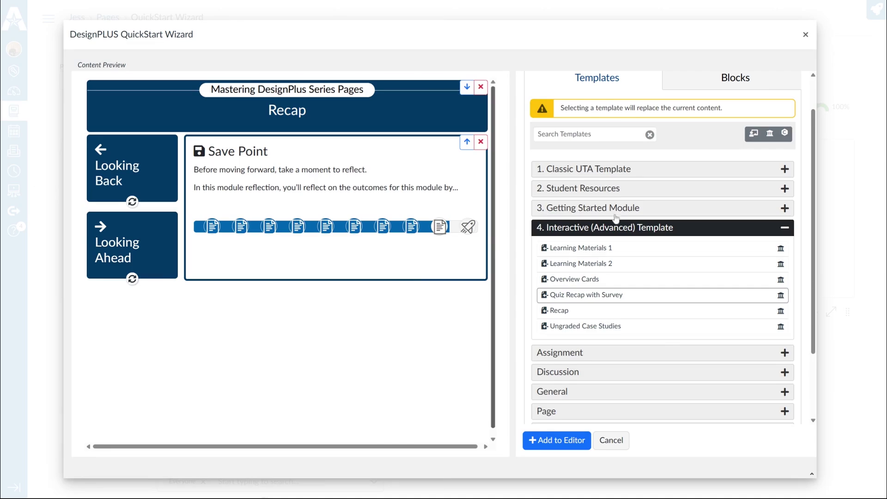
Step: Browse the Assignment and Discussion template categories, previewing designs such as Cause and Effect, Geometric Design and Video Discussion Vertical Tabs
left_click(601, 231)
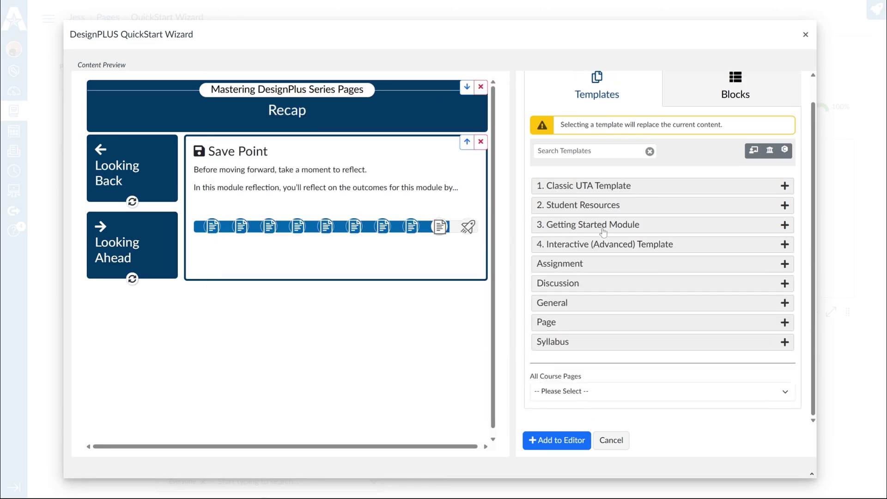
left_click(563, 270)
mouse_move(597, 290)
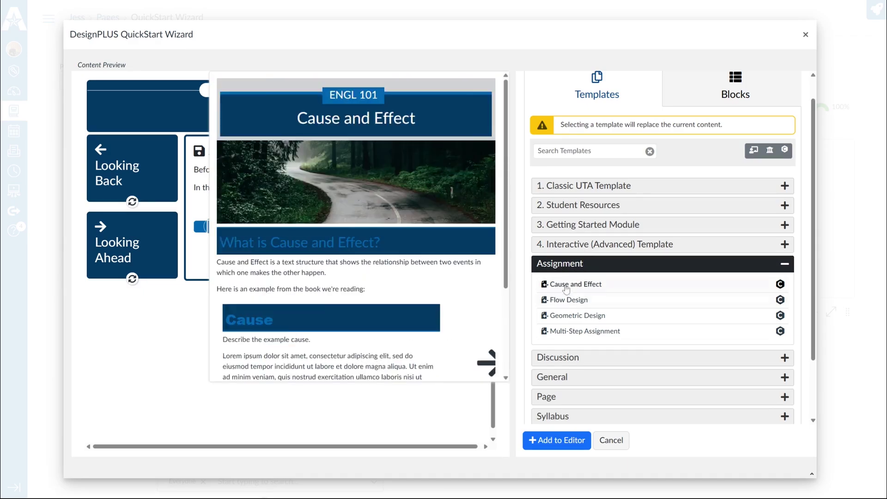
mouse_move(573, 306)
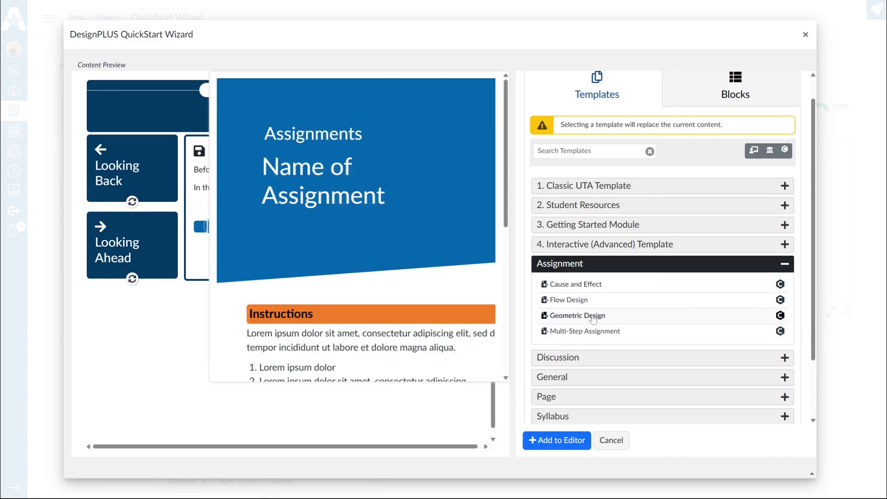
left_click(603, 358)
mouse_move(596, 339)
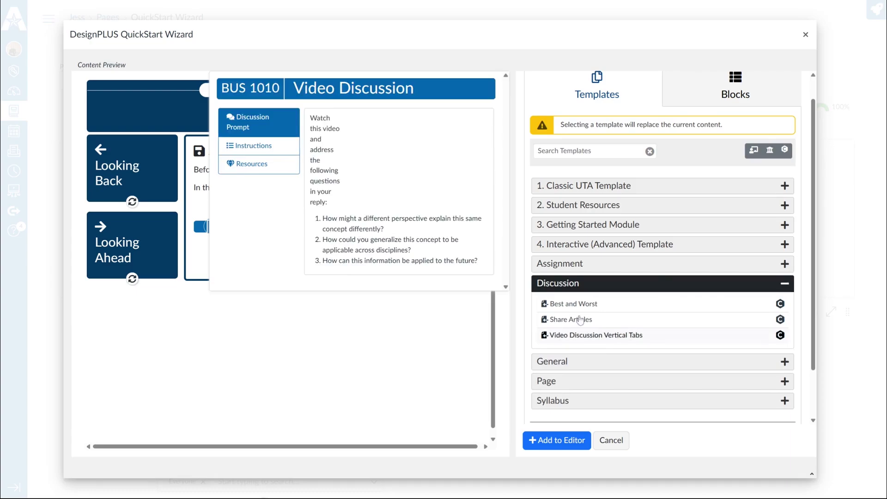
mouse_move(578, 327)
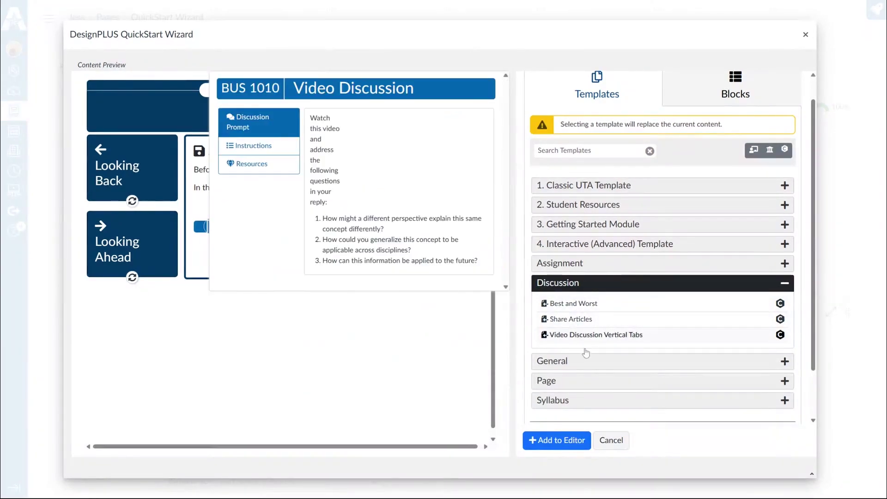
Step: Check which templates the General and Syllabus categories offer, and return to the Assignment category
left_click(589, 367)
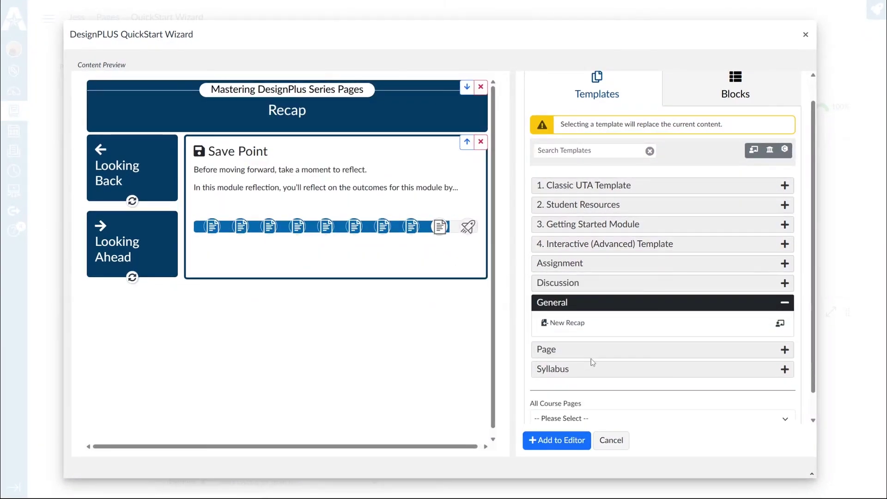
left_click(594, 372)
mouse_move(595, 377)
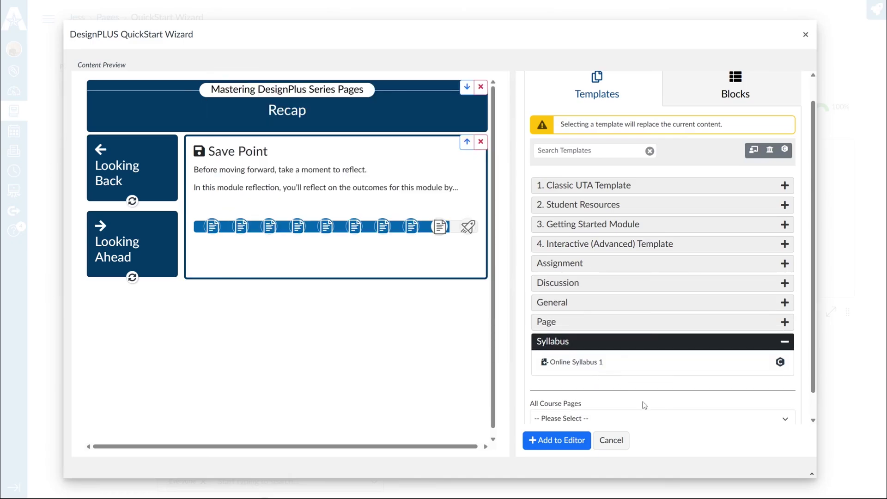
left_click(653, 340)
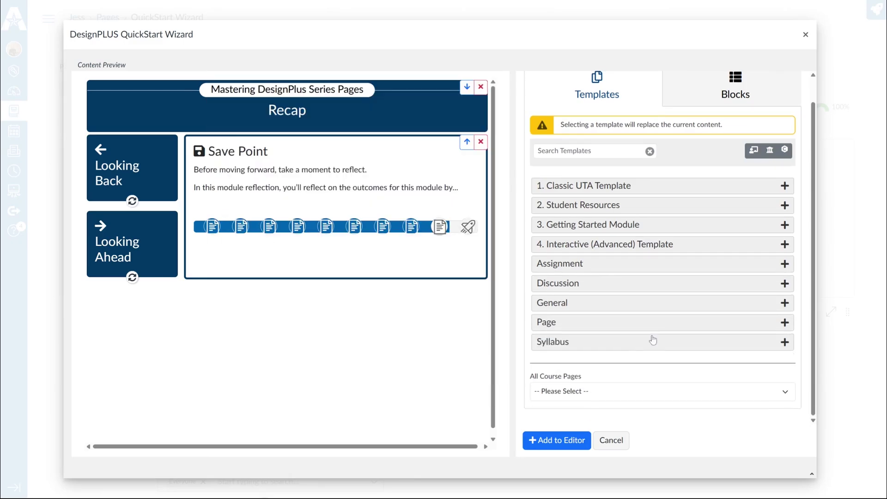
left_click(599, 267)
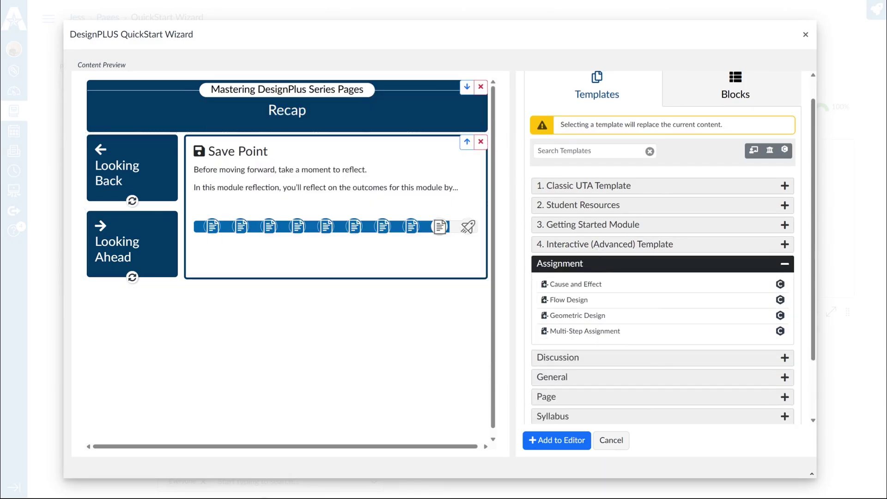
Step: Load the Assignment template from the Classic UTA Template category, replace it with Overview, and review the Overview's sections
left_click(676, 191)
mouse_move(619, 206)
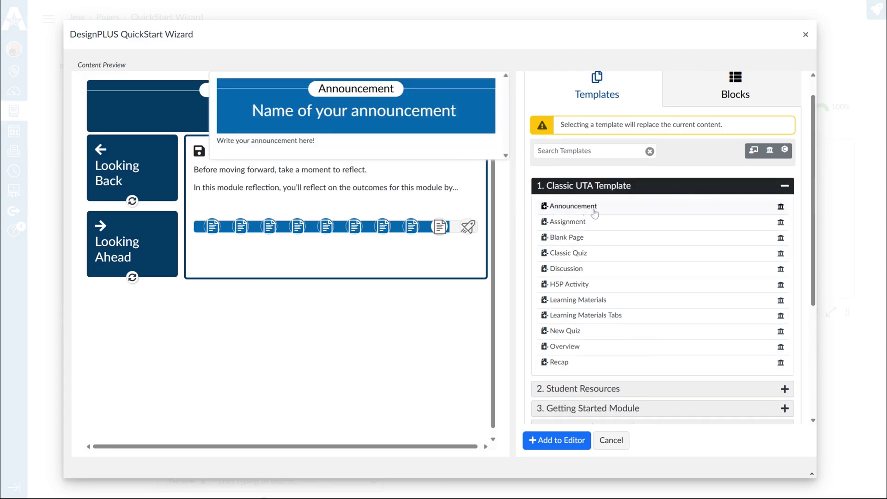
left_click(602, 227)
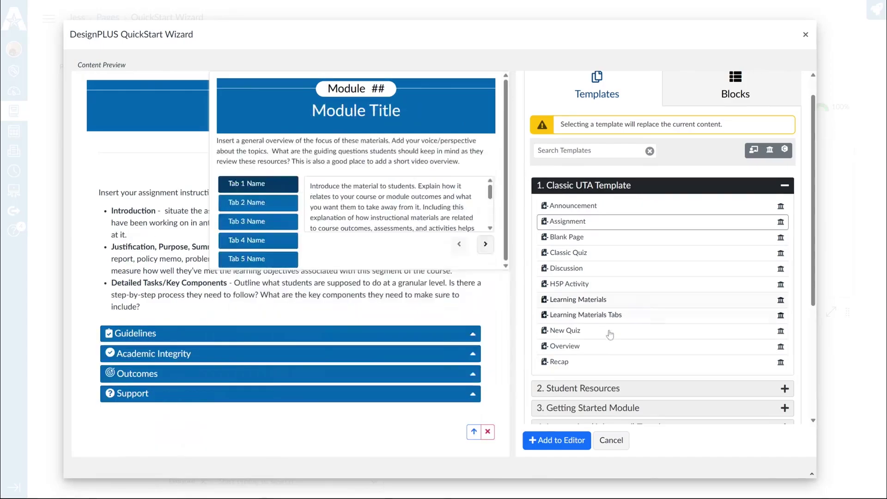
left_click(587, 350)
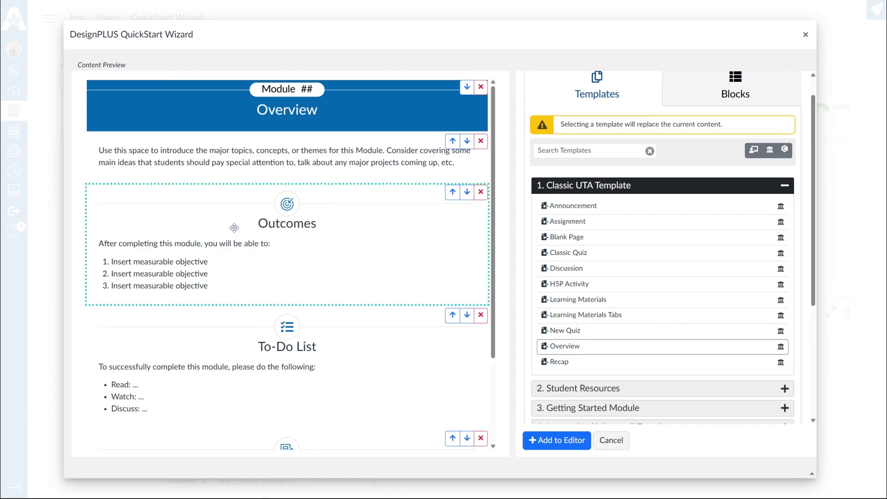
scroll(235, 227, "down", 2)
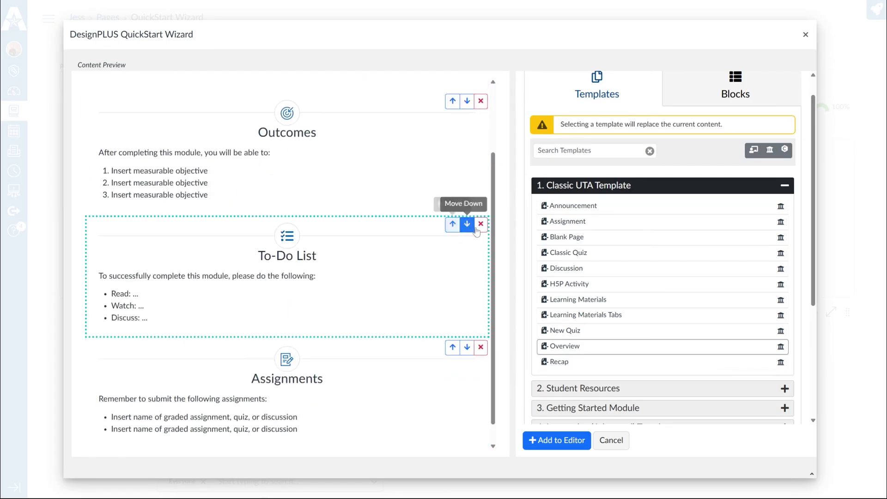
scroll(382, 376, "down", 1)
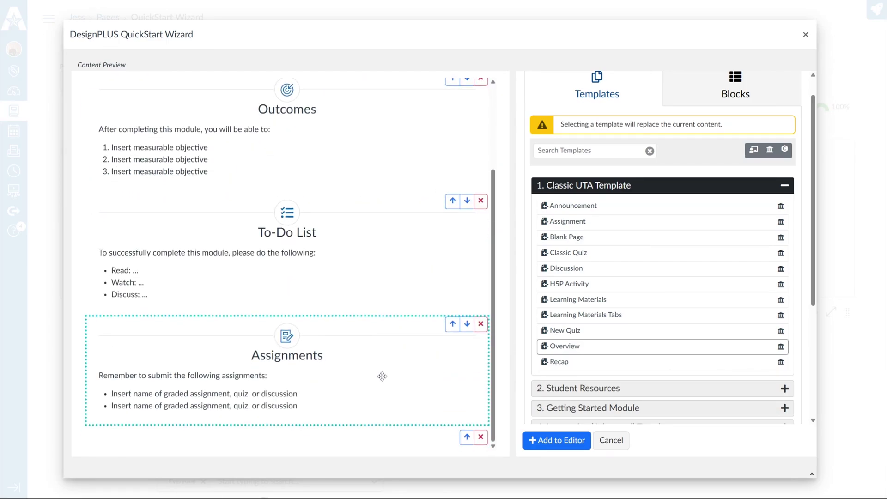
Step: Move the Assignments block above the To-Do List block in the content preview and delete it
left_click(453, 323)
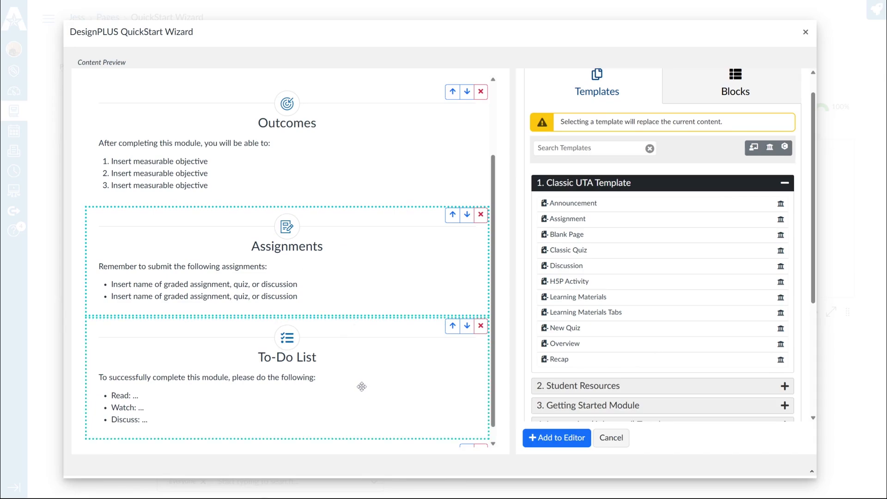
left_click(481, 214)
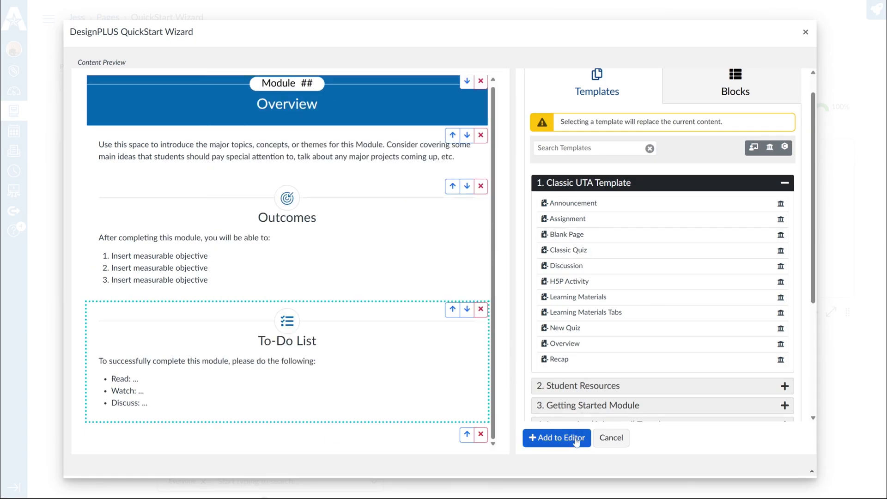
Step: Add the edited Overview template to the page editor and enlarge the editing area to fit all its content blocks
left_click(559, 437)
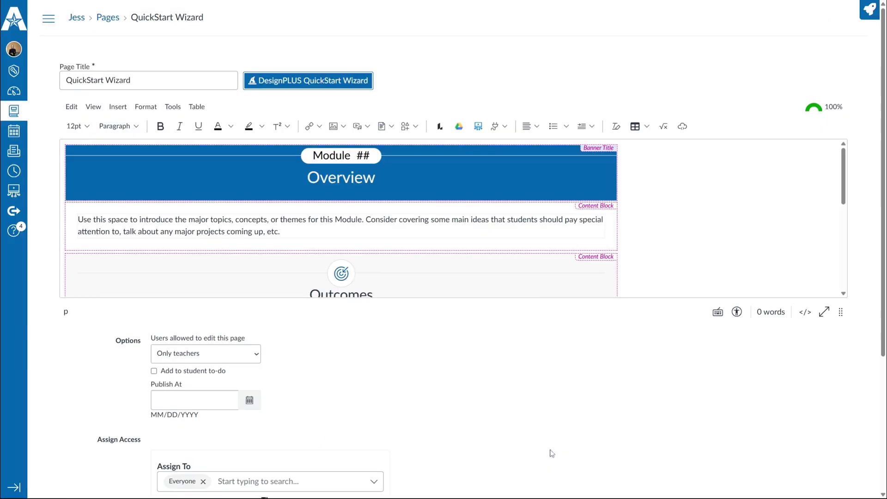
left_click_drag(840, 312, 812, 450)
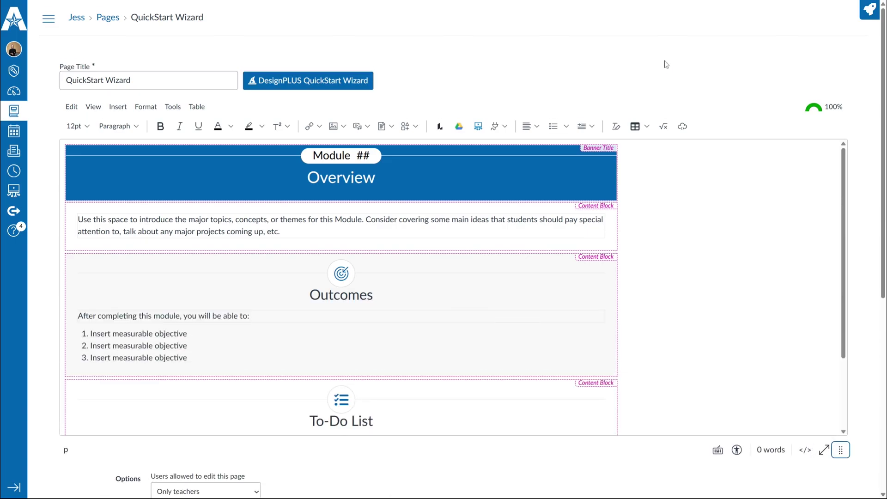
scroll(663, 64, "down", 2)
left_click_drag(840, 358, 813, 448)
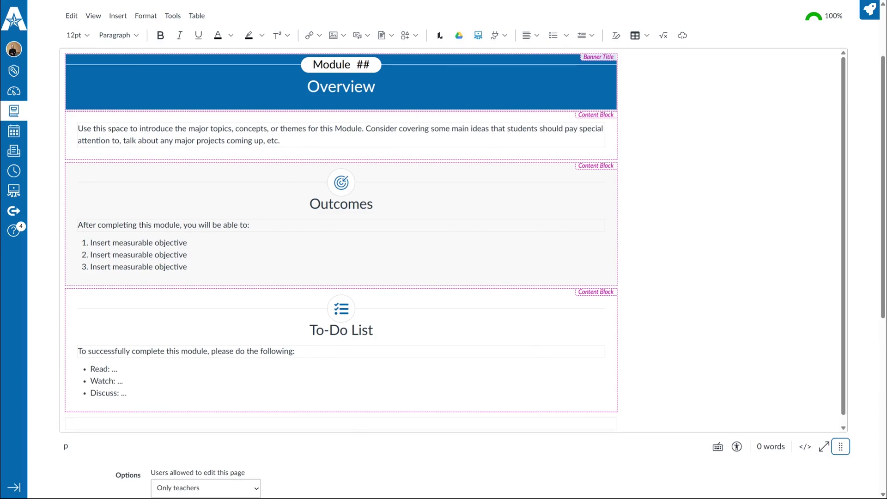
scroll(453, 240, "down", 1)
scroll(453, 240, "up", 1)
scroll(309, 91, "up", 2)
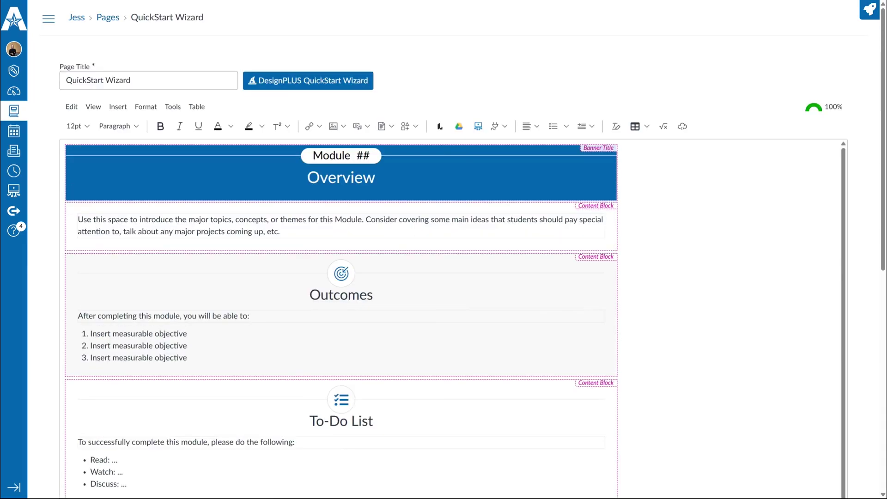
Step: Reopen the DesignPLUS QuickStart Wizard and load the existing course page "[Template] New Recap" into the content preview
left_click(309, 91)
scroll(707, 408, "down", 5)
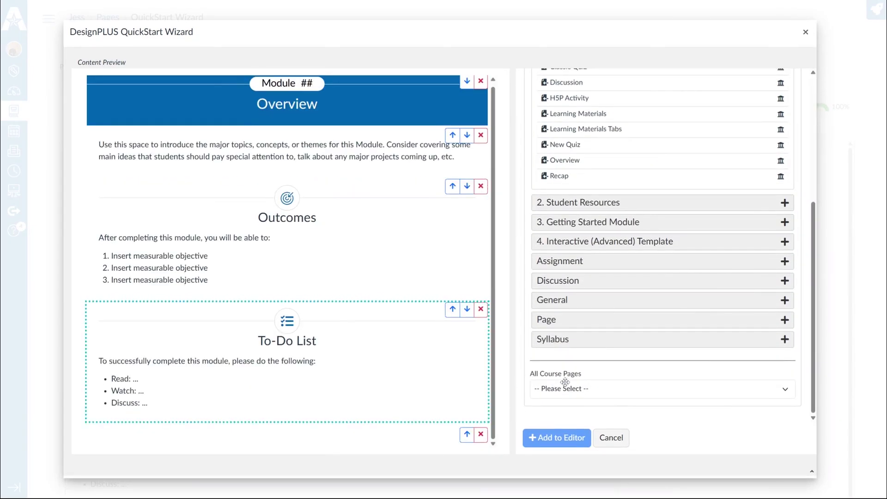
key("ctrl+a")
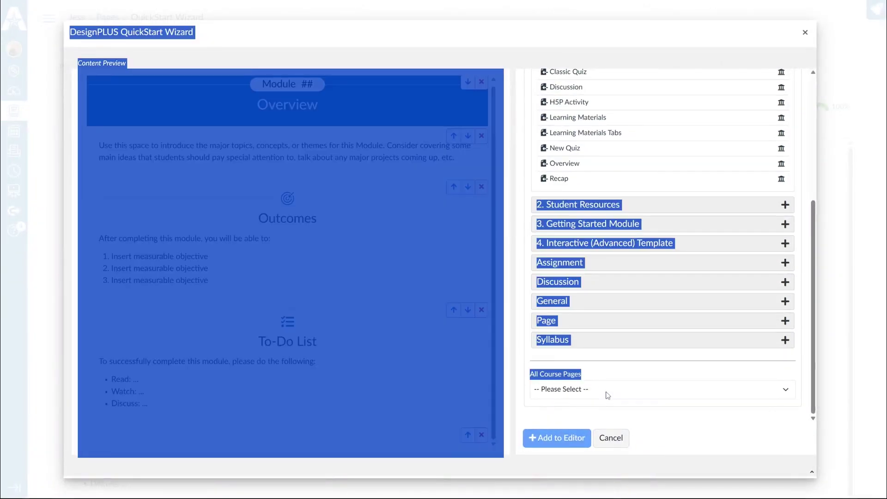
left_click(608, 377)
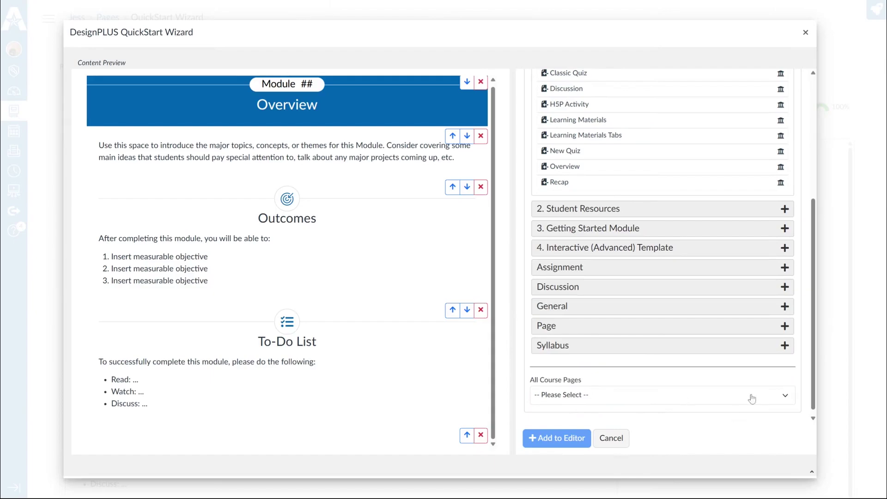
scroll(802, 348, "down", 1)
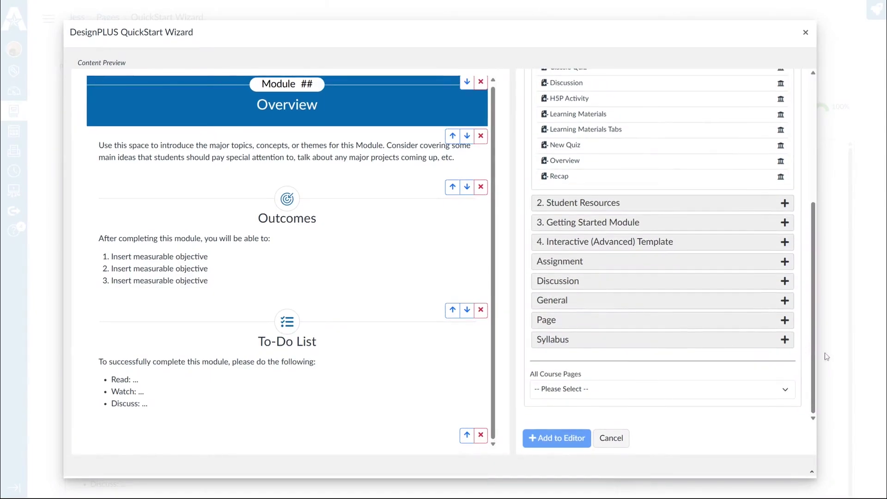
left_click(786, 390)
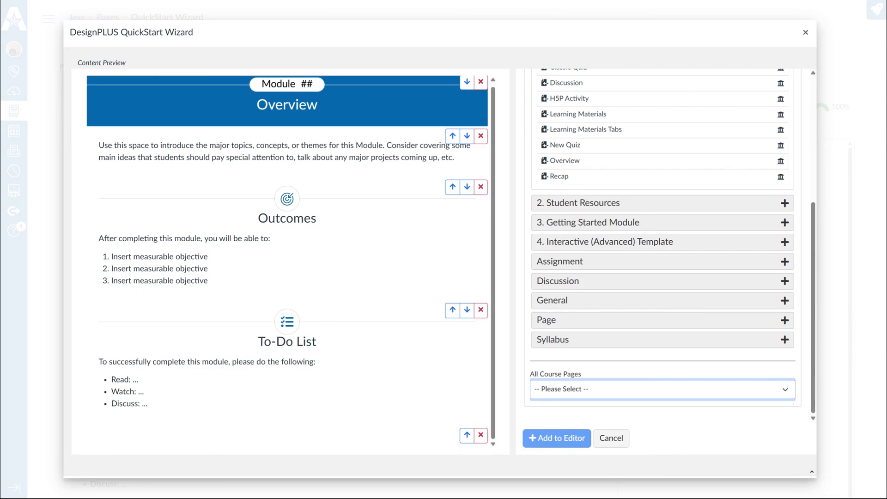
left_click(769, 324)
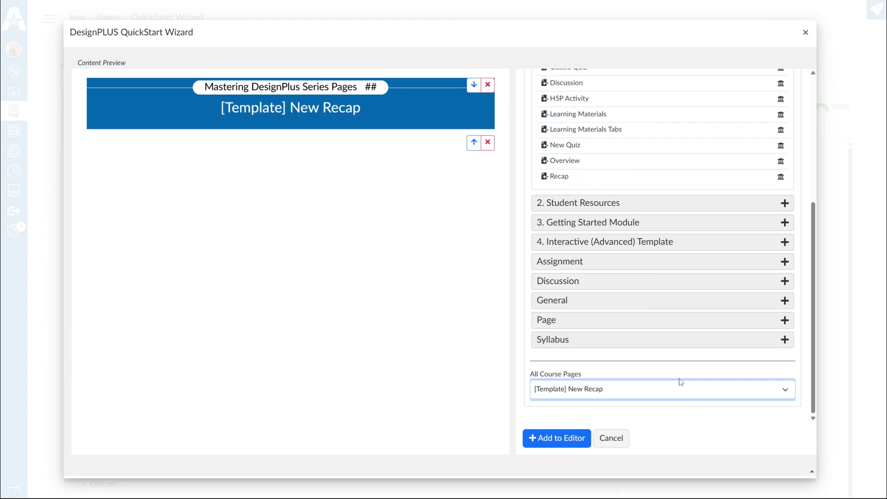
left_click(789, 435)
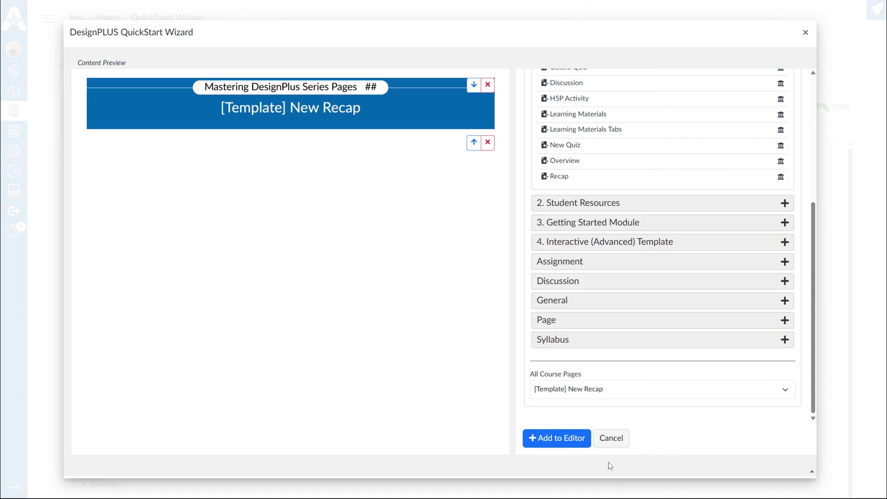
Step: Add the previewed "[Template] New Recap" course page to the page editor
mouse_move(604, 166)
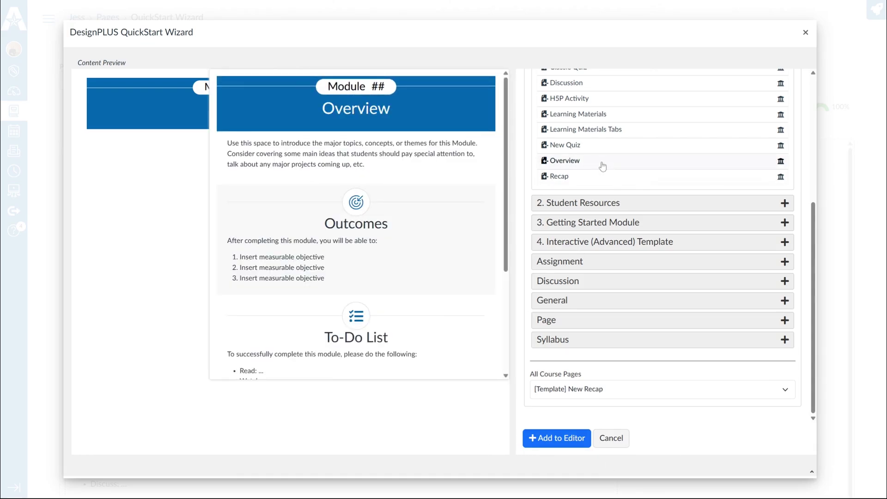
left_click(541, 439)
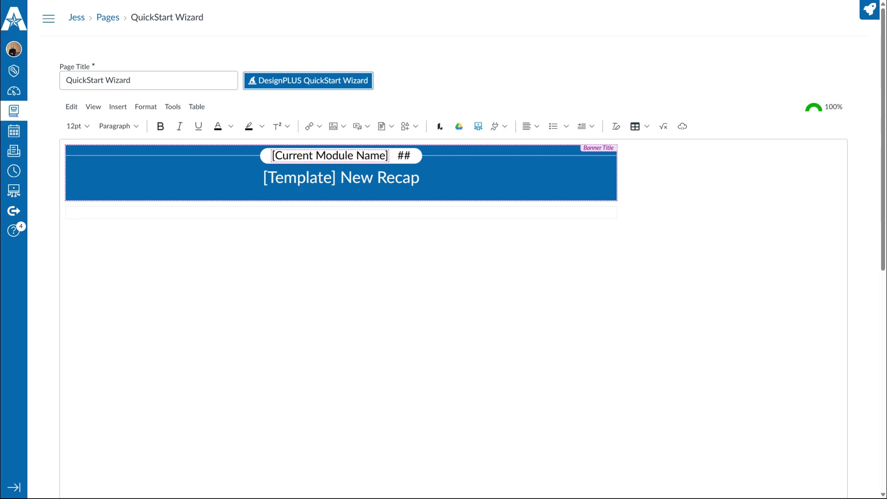
Step: Open the DesignPLUS sidebar and add a Template Content element from its new elements to the page
left_click(868, 10)
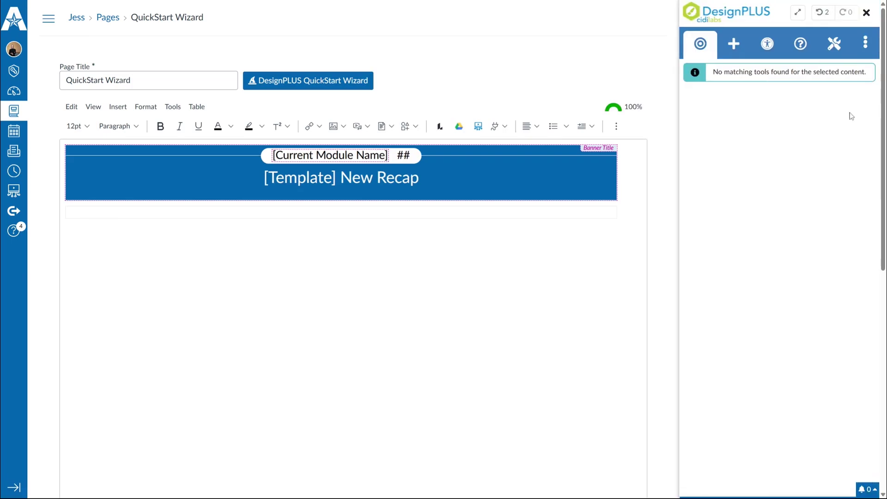
left_click(738, 44)
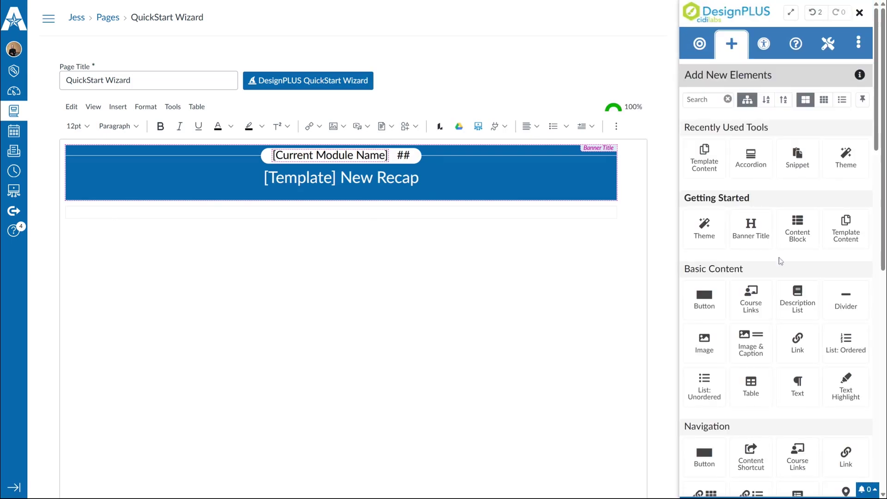
left_click(714, 166)
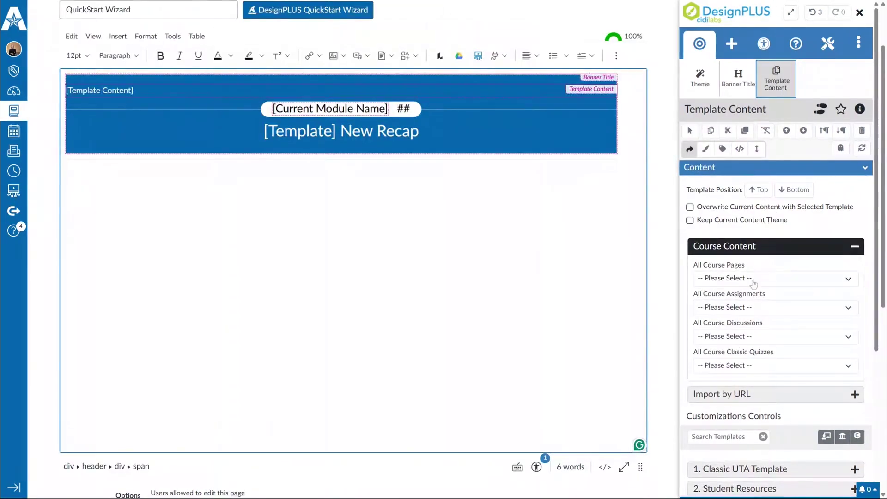
Step: Examine the Template Content options, covering the Course Content sources, Import by URL and the template categories
left_click(729, 307)
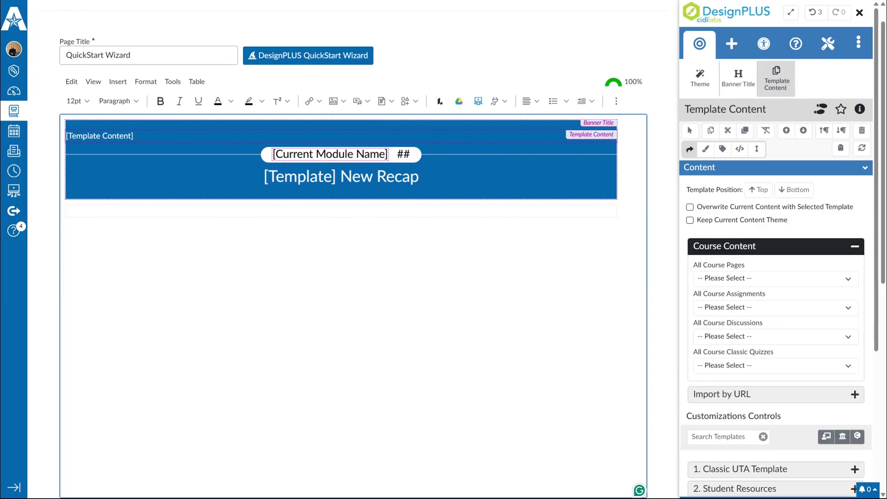
scroll(801, 410, "down", 3)
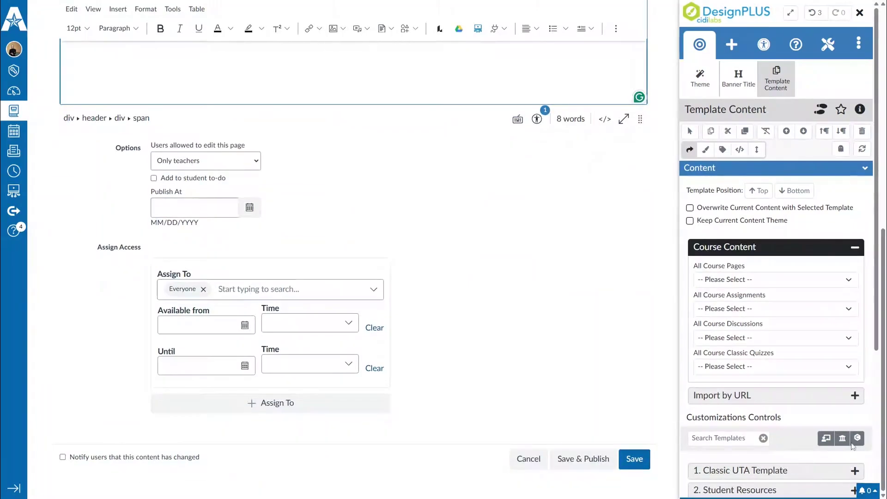
scroll(761, 452, "down", 3)
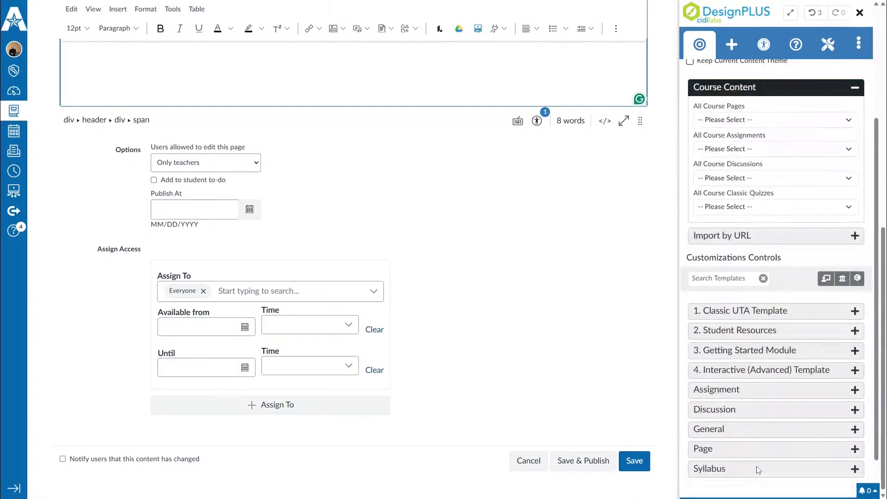
scroll(735, 331, "up", 3)
scroll(805, 380, "down", 4)
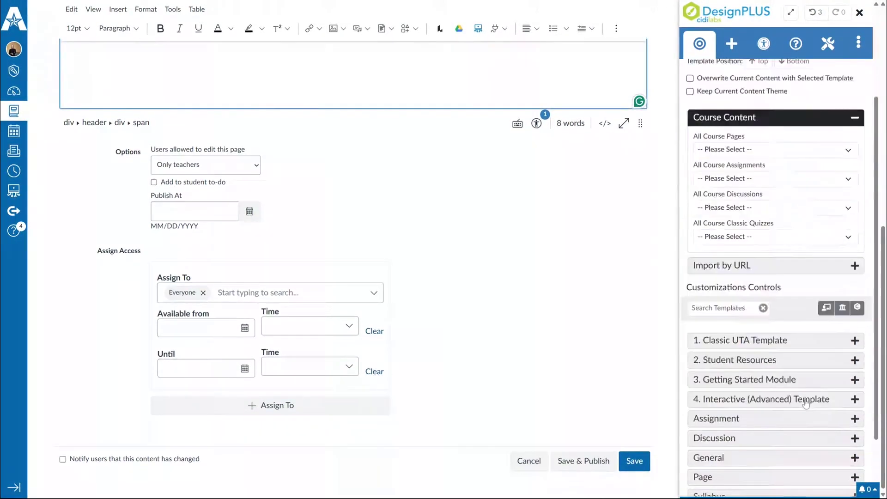